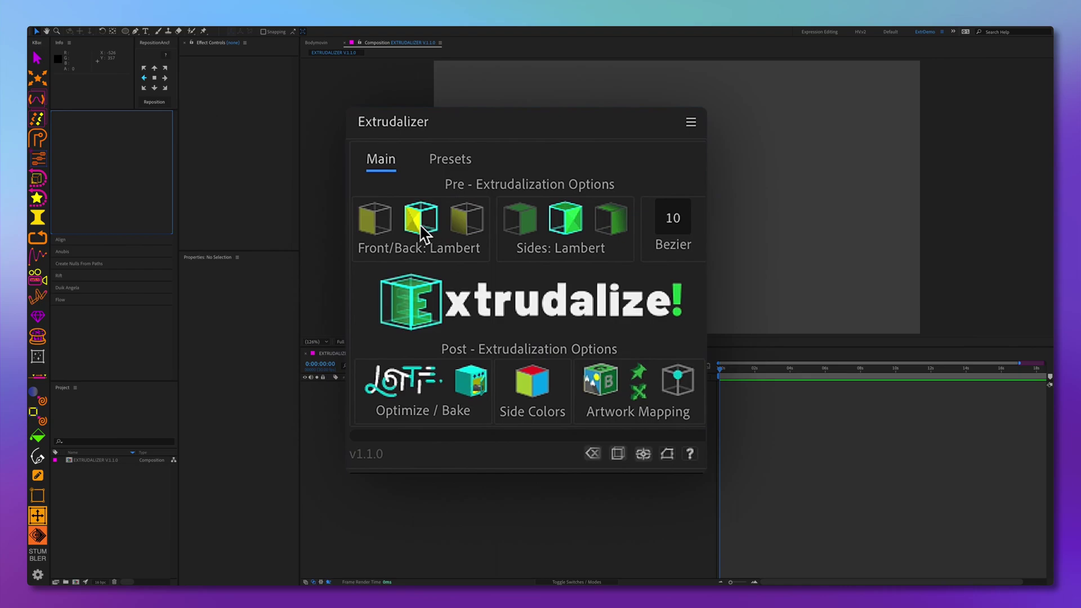
- Try Gradient, then set the Extrudalizer Front/Back shader to Solid, keeping Sides on Lambert
click(466, 219)
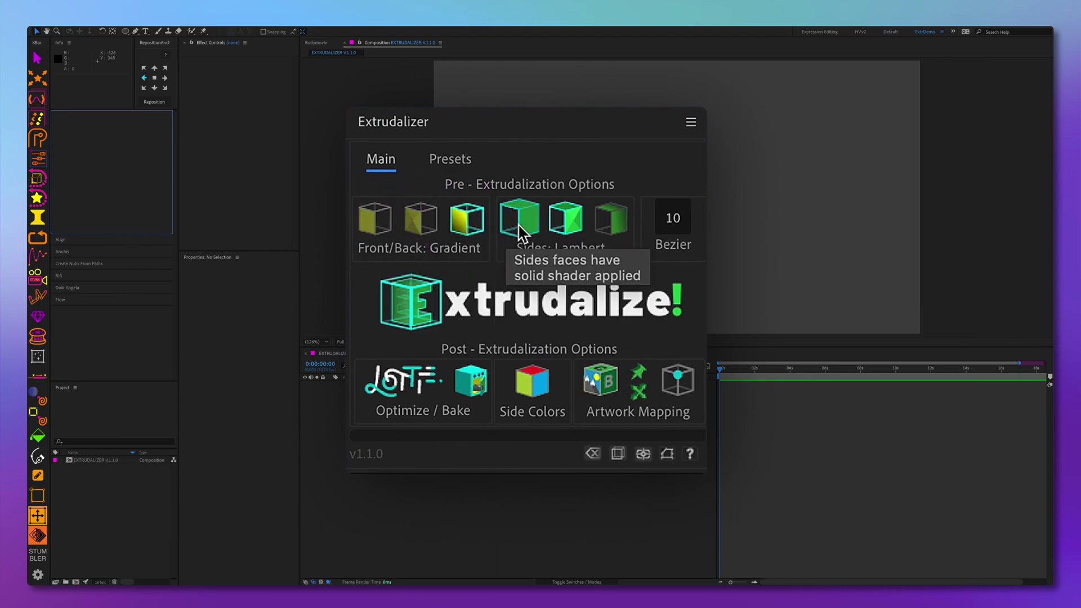
click(610, 219)
click(387, 224)
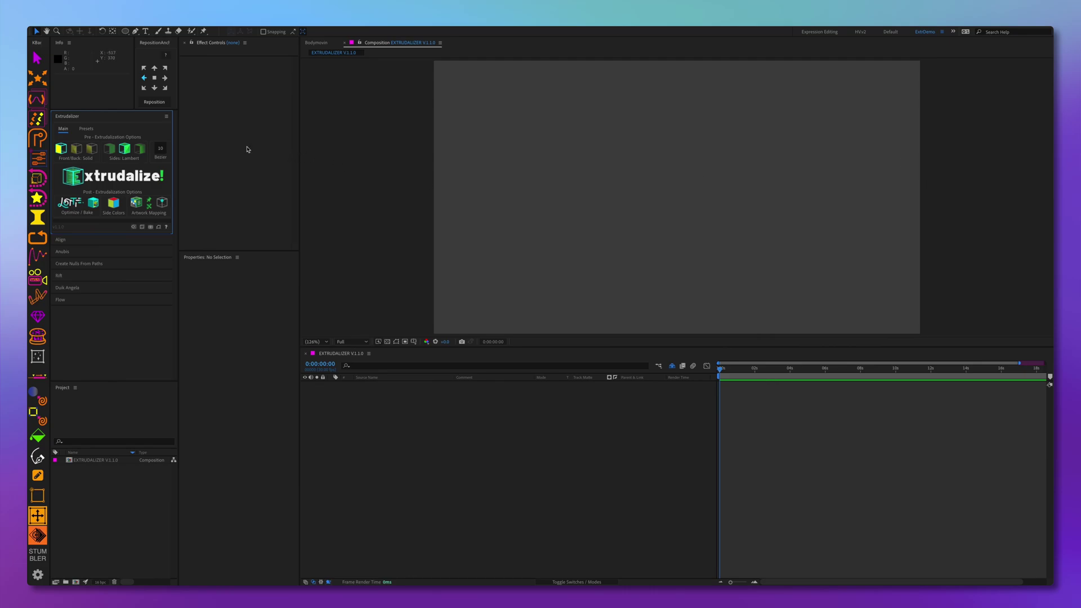
- Create the teal extruded cube square_1 from the Extrudalizer Cube preset
click(86, 129)
click(61, 148)
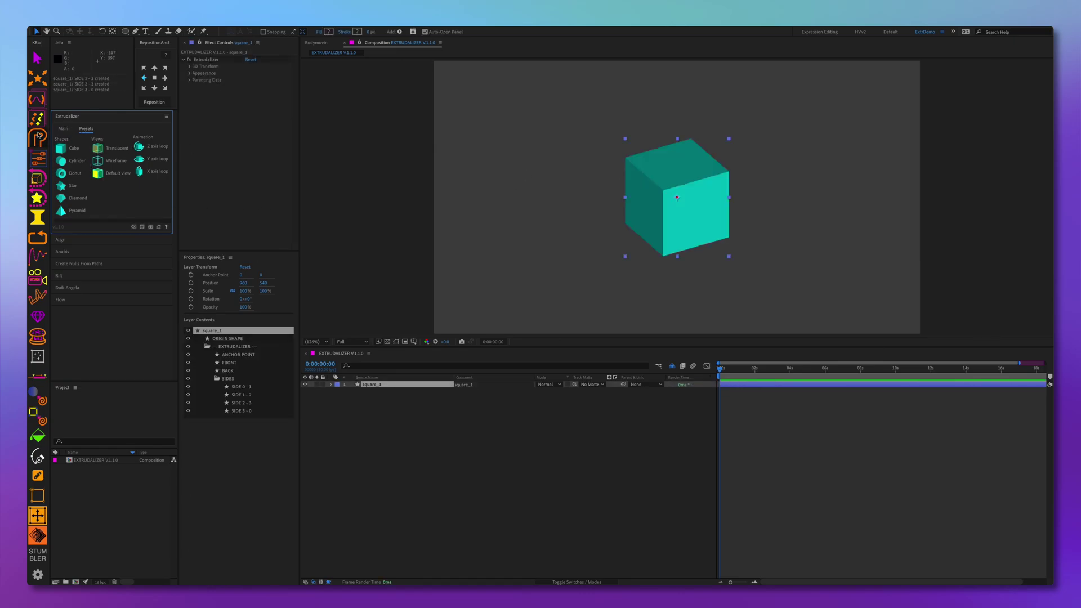
click(63, 128)
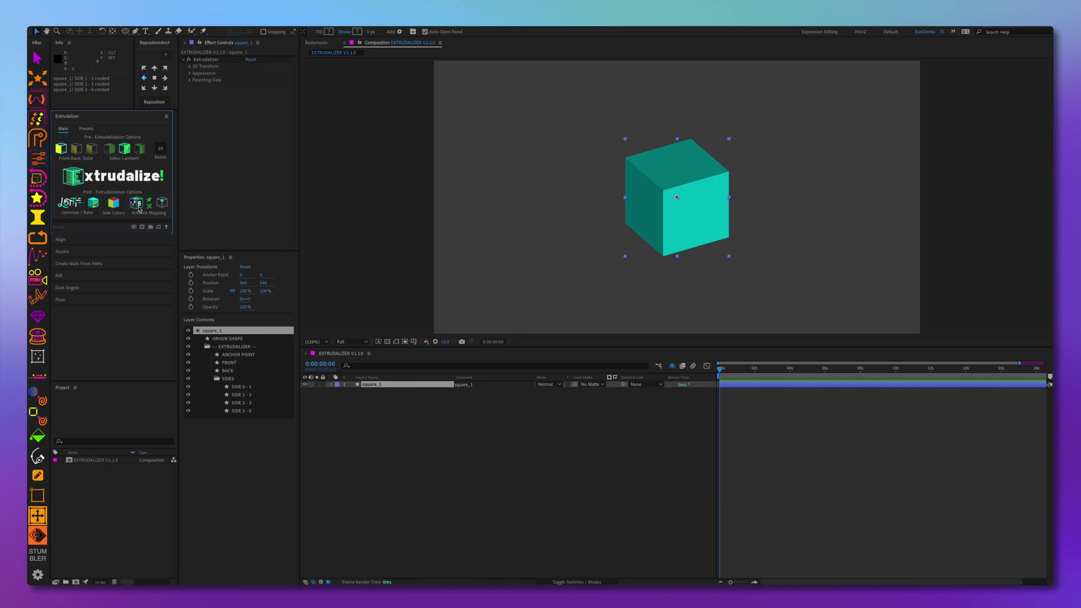
click(135, 204)
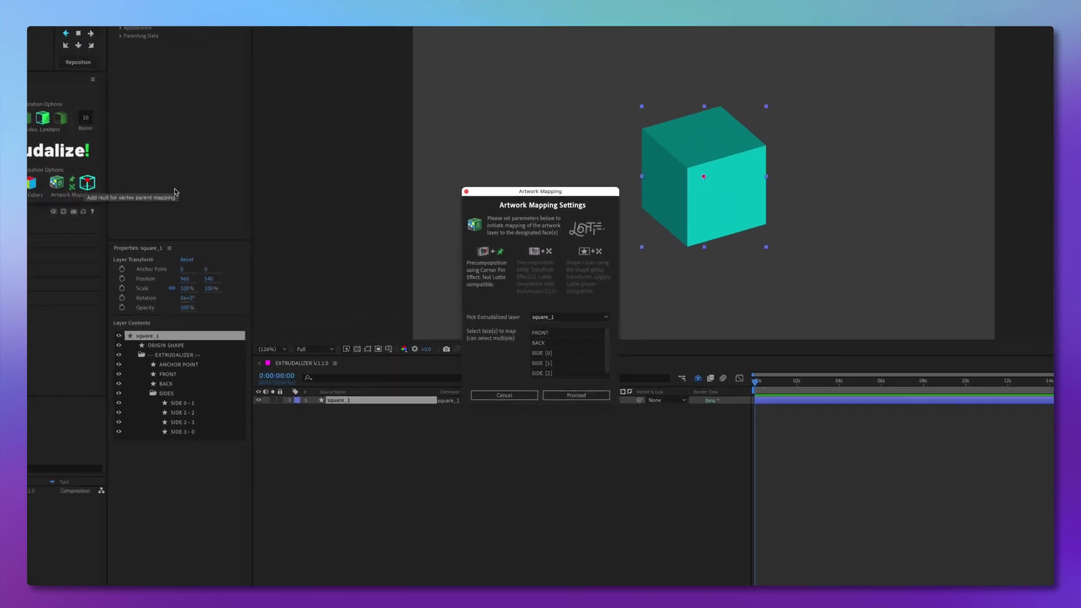
click(582, 180)
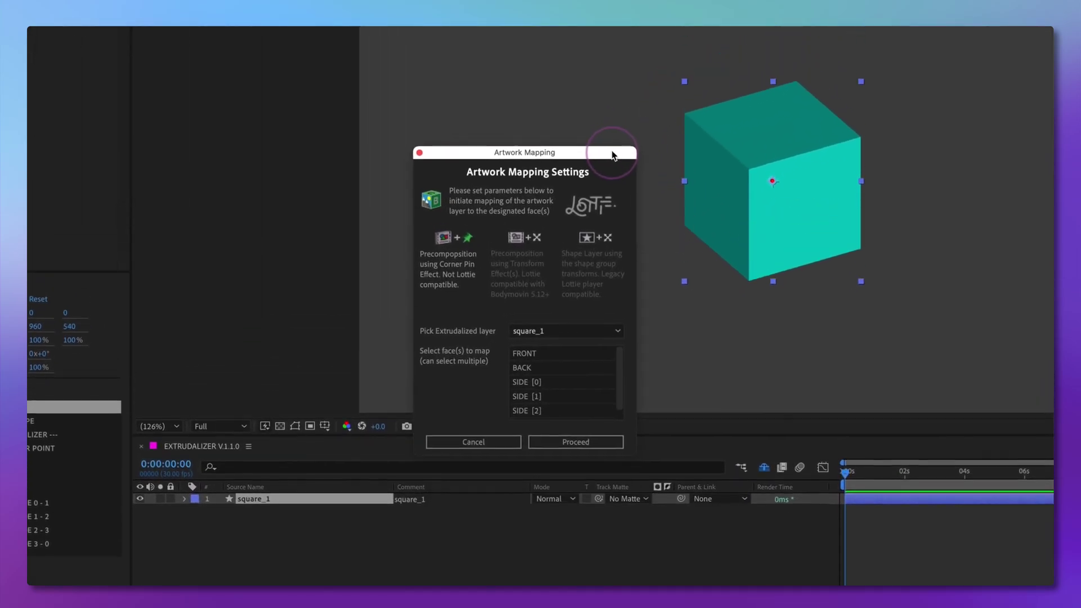
drag(613, 155, 597, 96)
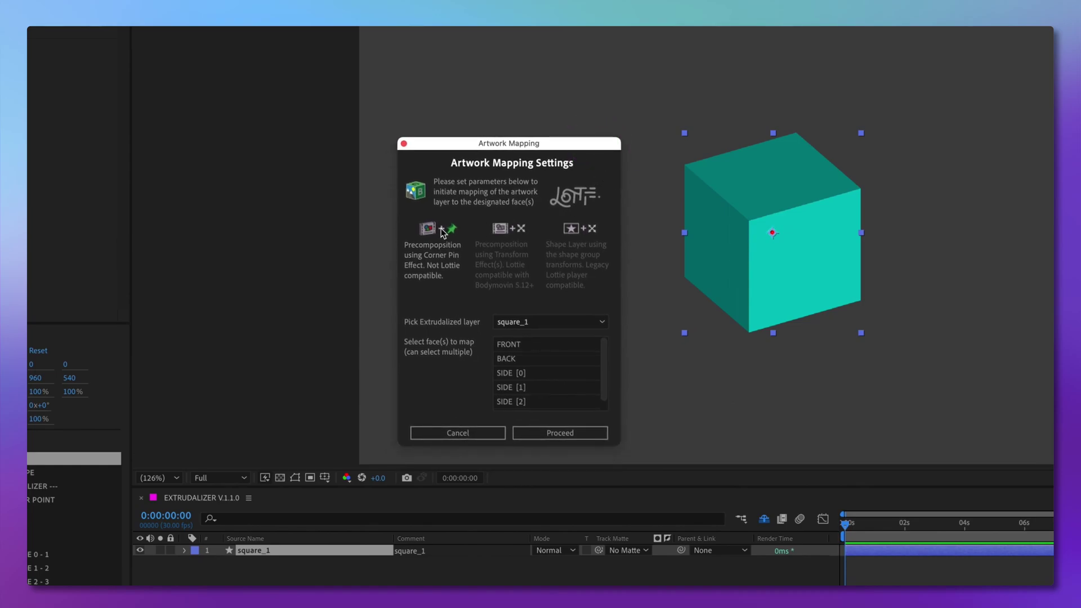
mouse_move(433, 233)
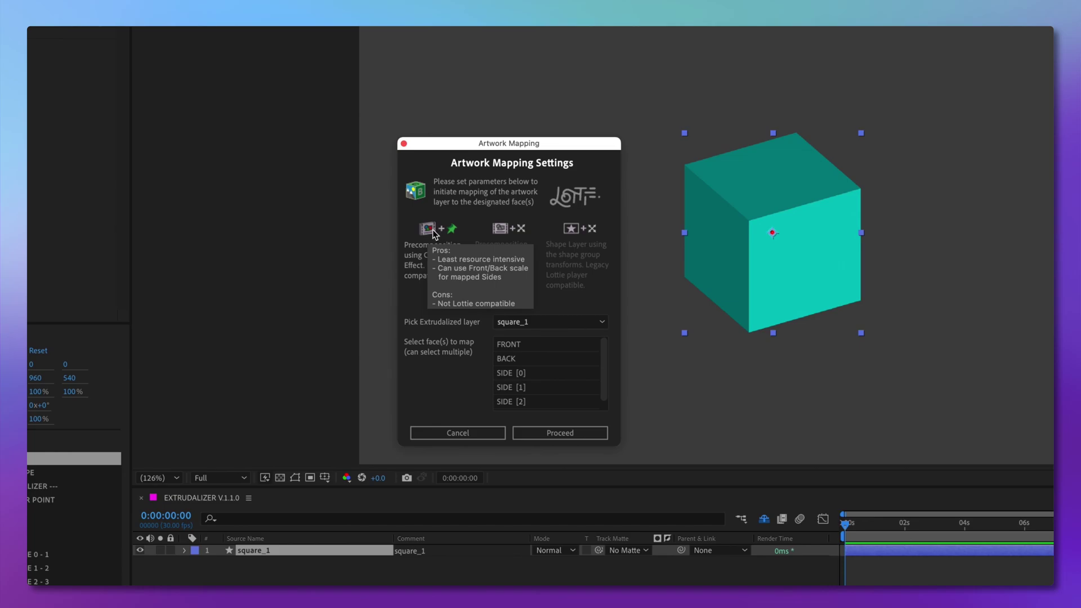
mouse_move(574, 234)
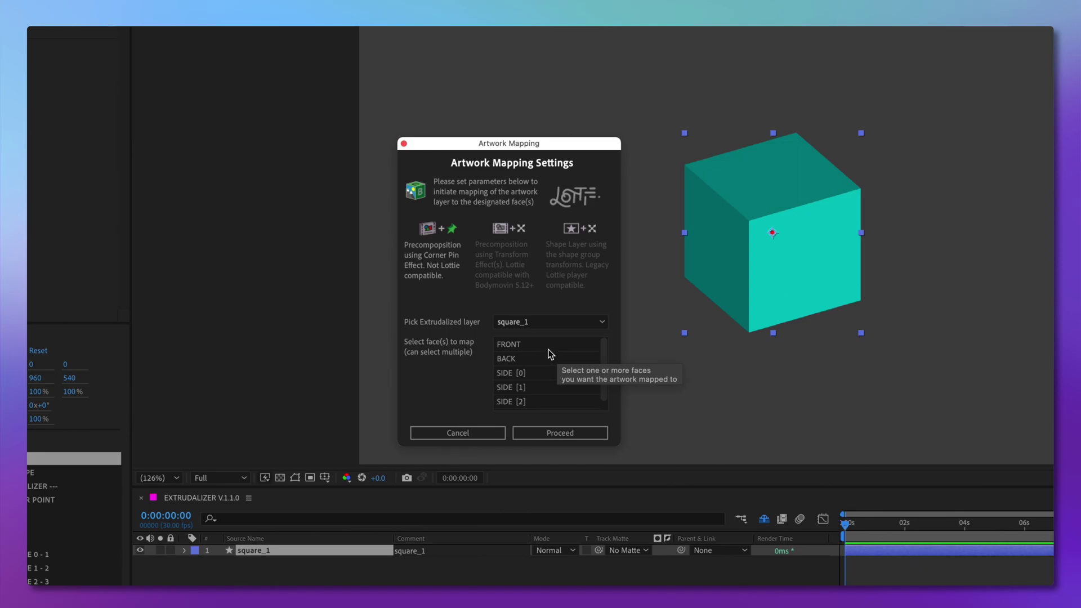
- Select the FRONT, BACK and SIDE [0]–[3] faces in the mapping faces list
click(513, 344)
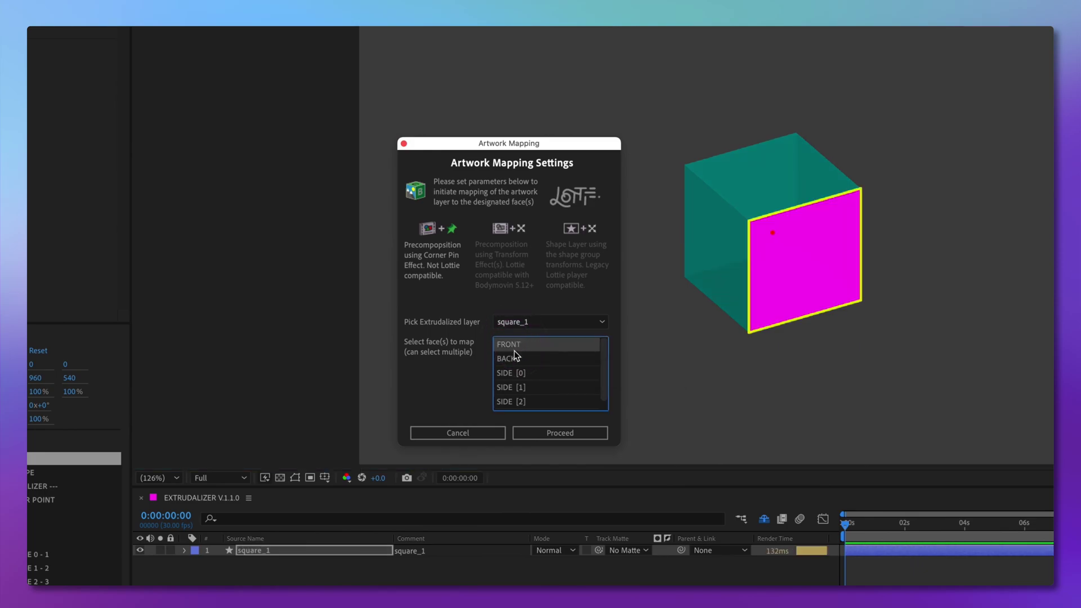
click(511, 360)
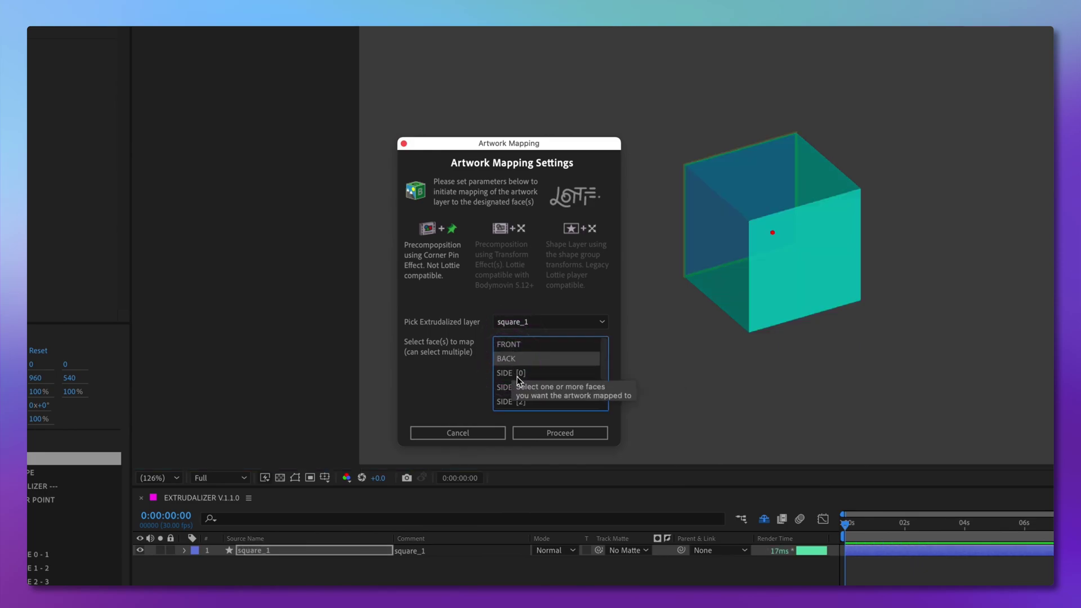
click(518, 373)
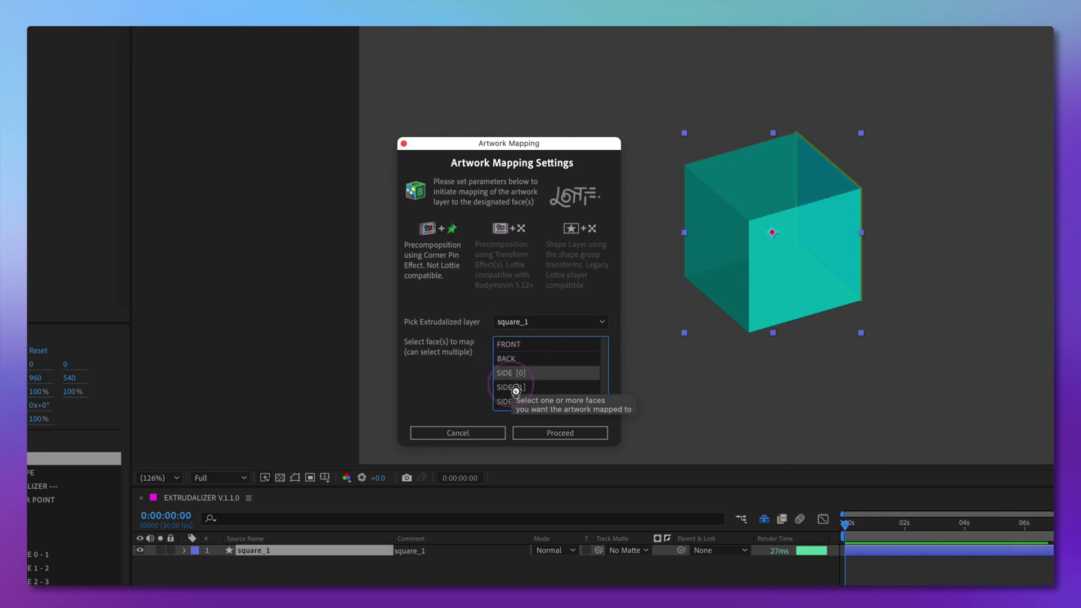
click(513, 388)
click(516, 401)
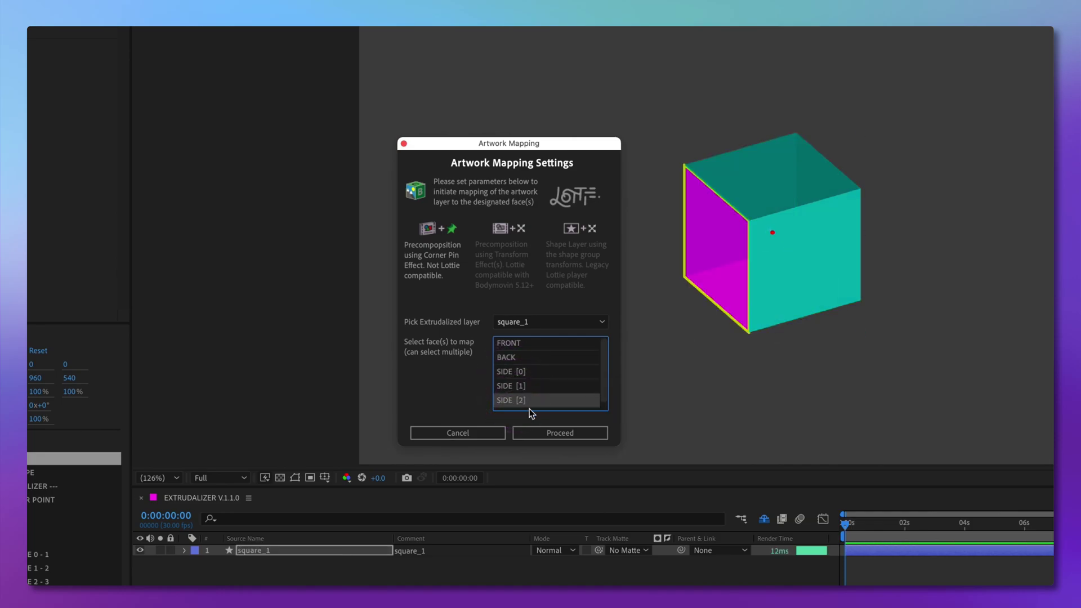
click(510, 403)
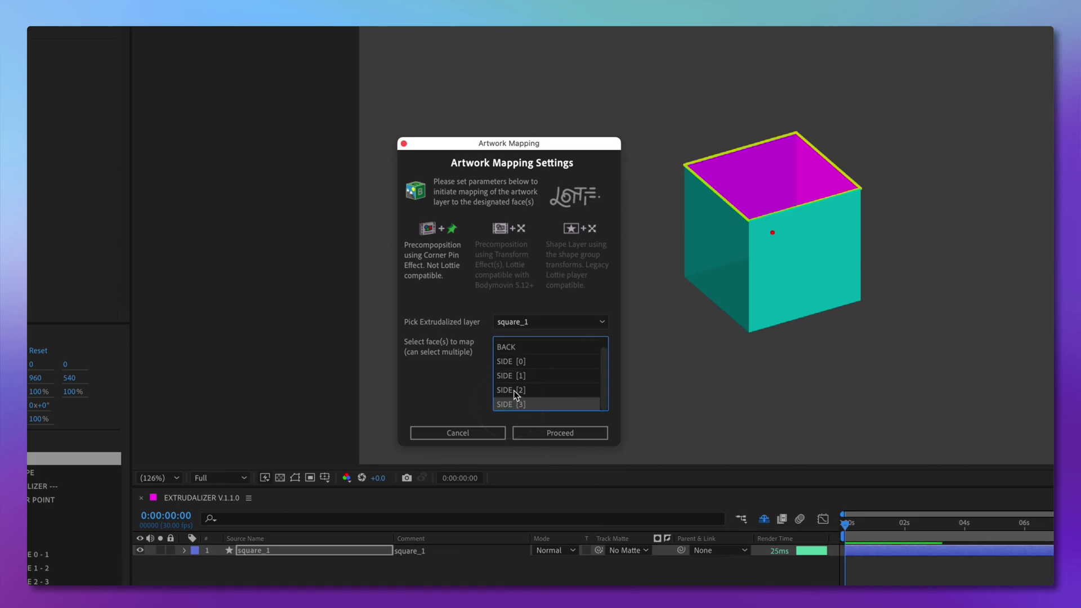
- Preview the SIDE [2], SIDE [3] and FRONT placements, then create the face maps
click(509, 391)
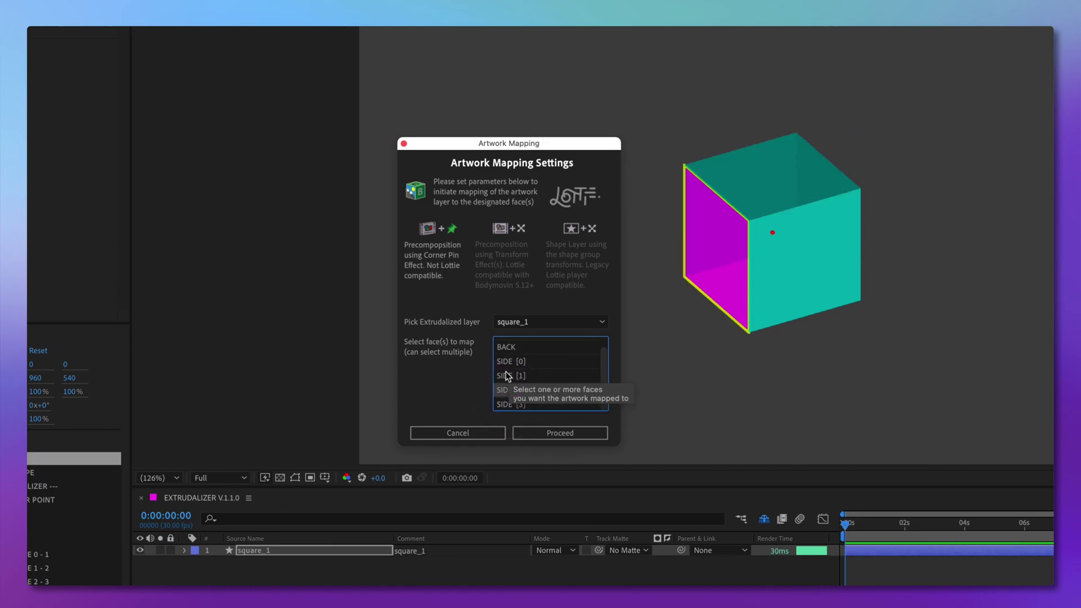
click(510, 404)
scroll(512, 371, up, 2)
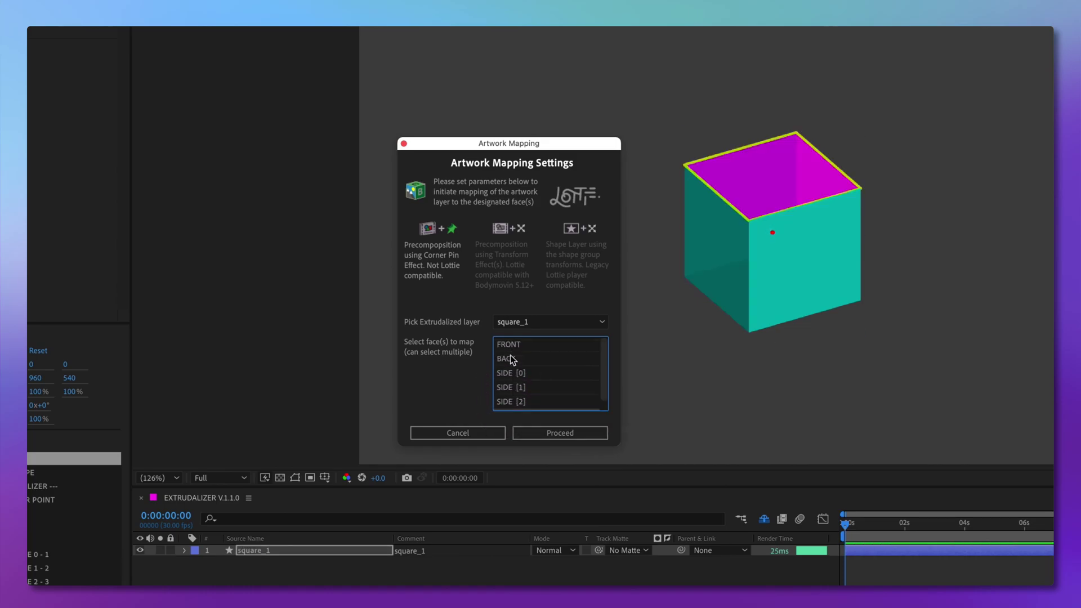
click(509, 345)
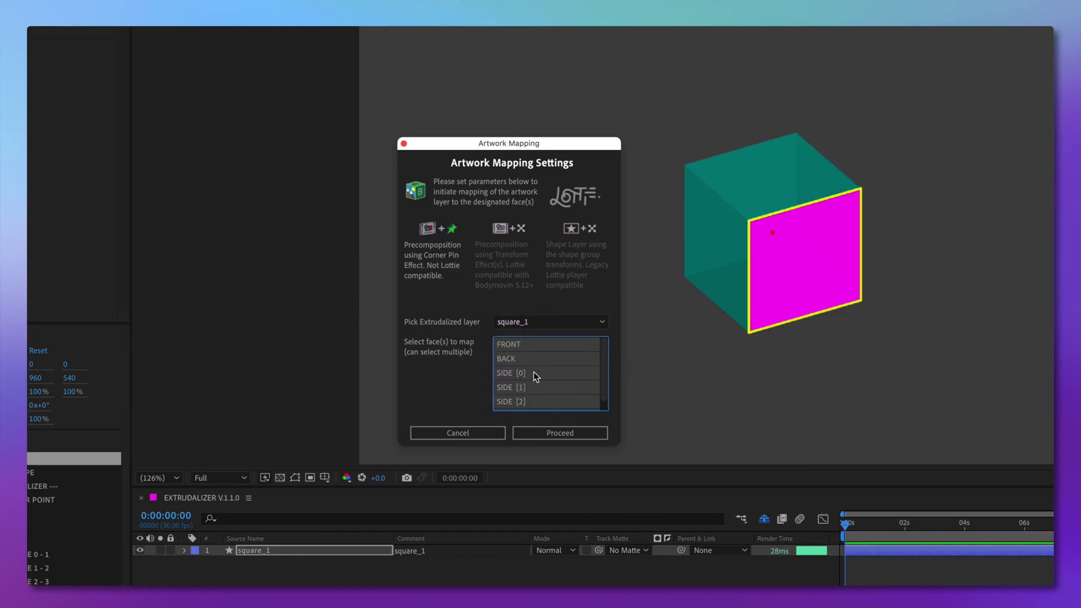
scroll(542, 381, down, 1)
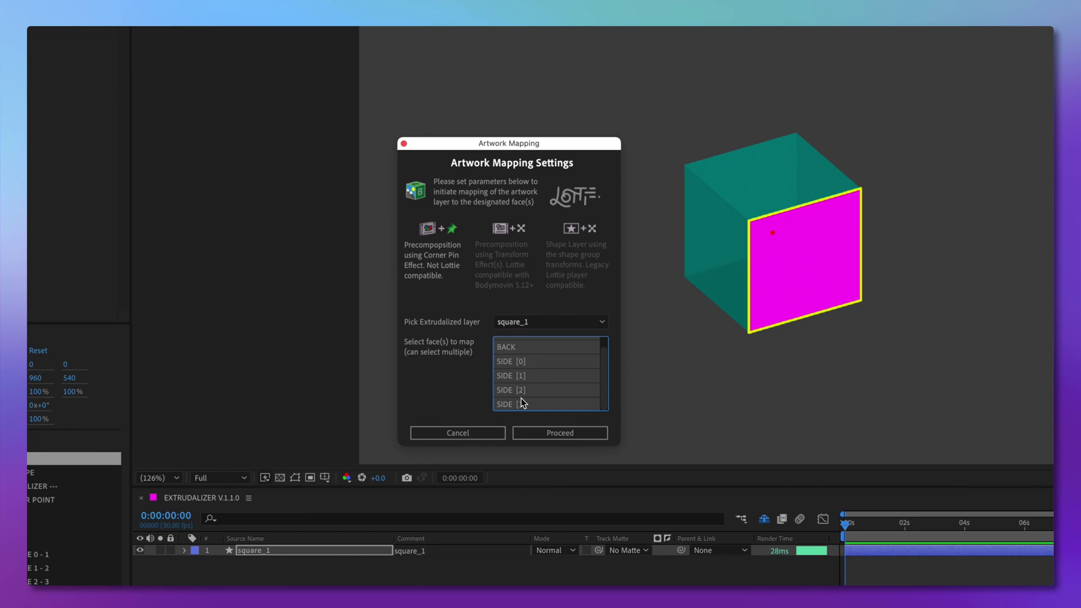
click(543, 431)
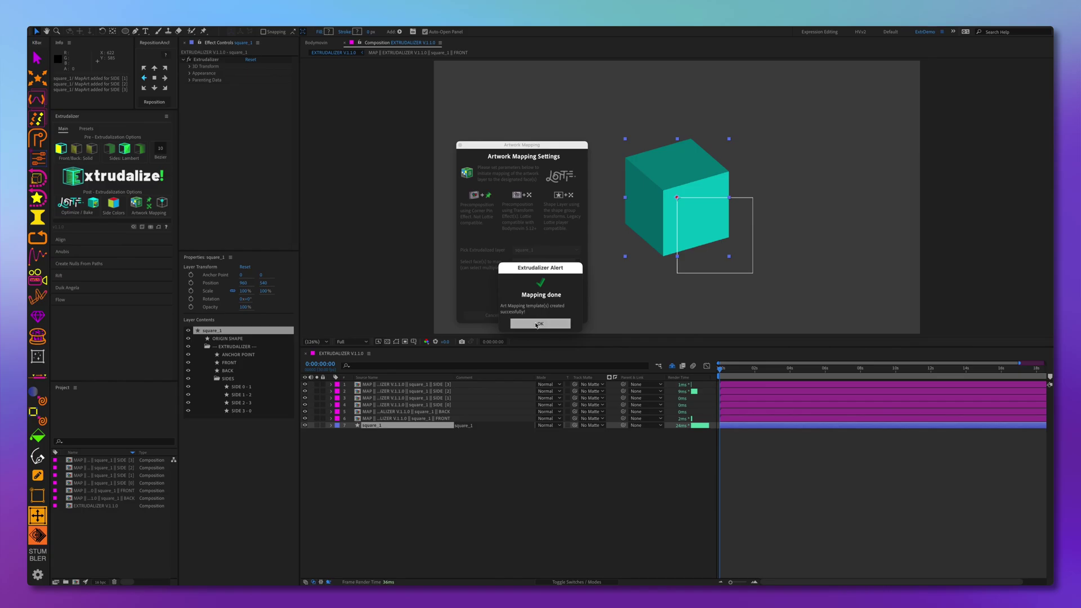
- Toggle the FRONT map's corner pins off and back on, then paste the label artwork into the face comp
click(536, 325)
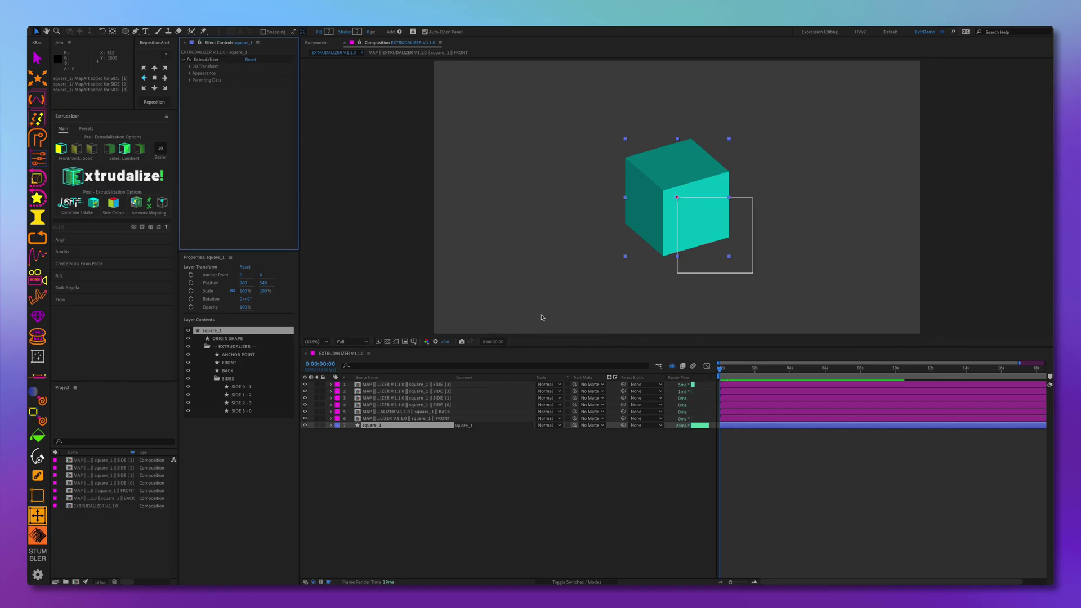
click(684, 254)
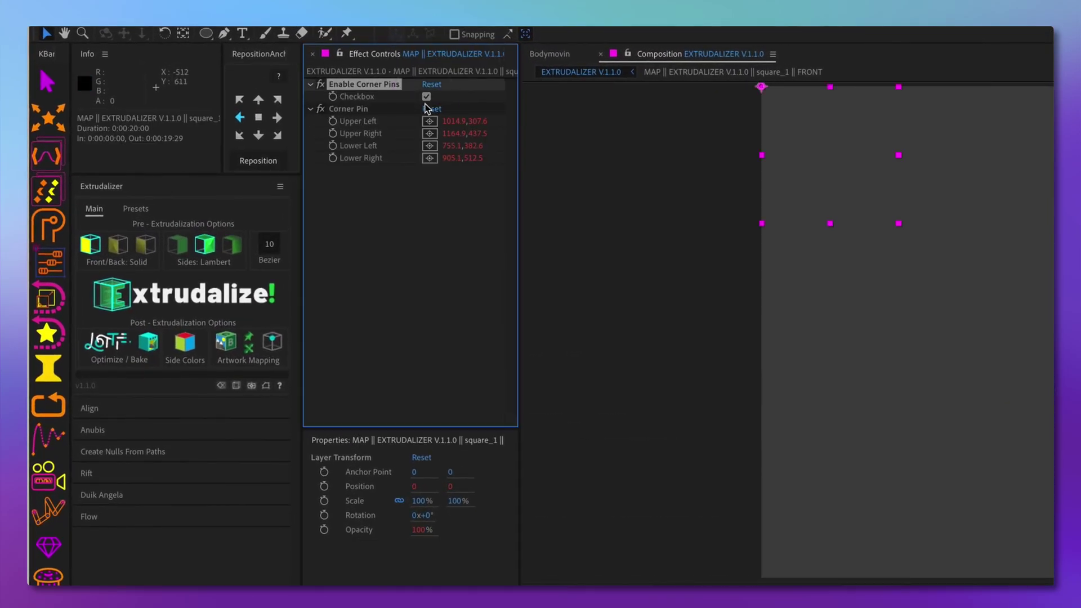
click(426, 97)
click(426, 96)
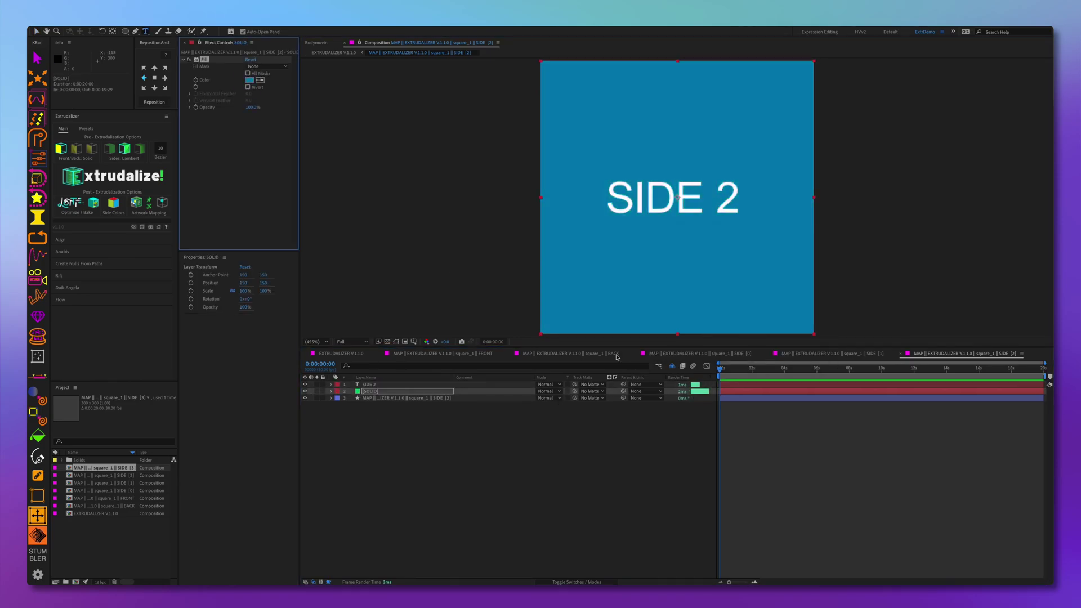
key(ctrl+v)
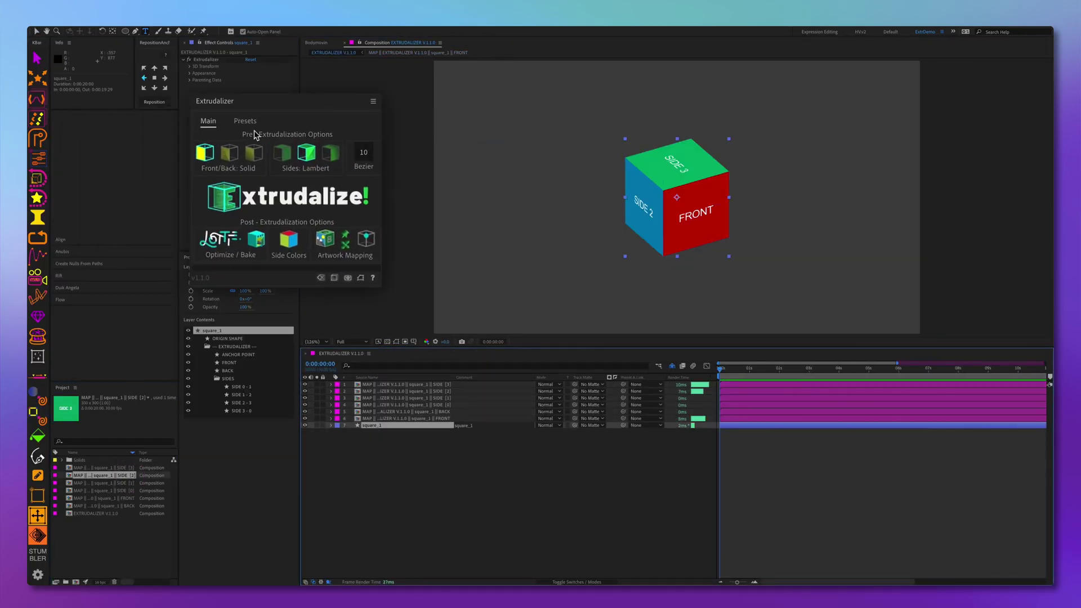
- Apply a looping X axis rotation preset to the mapped cube
click(86, 128)
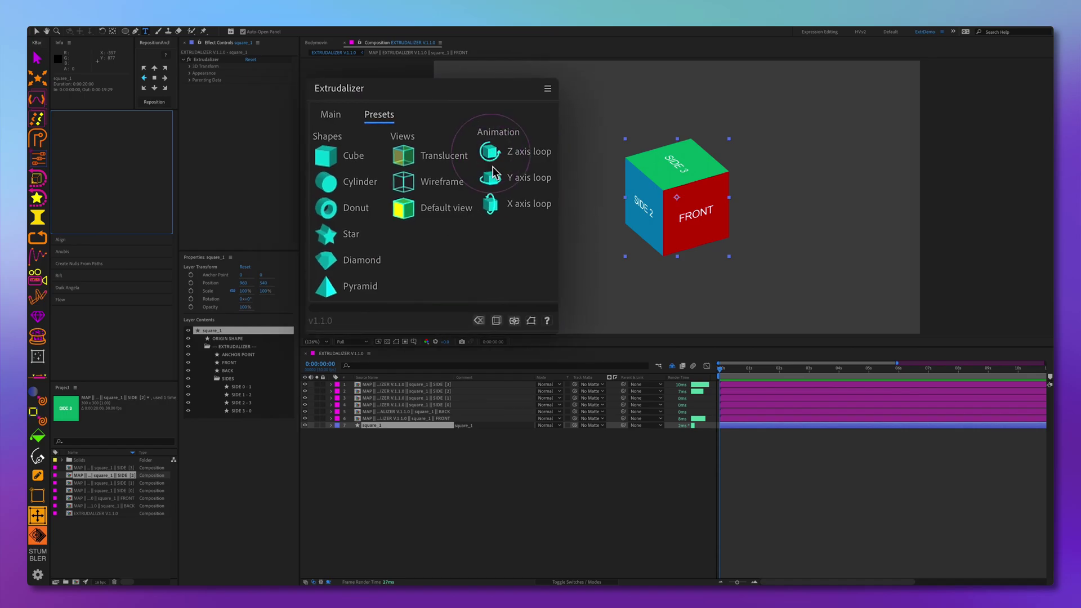
click(509, 208)
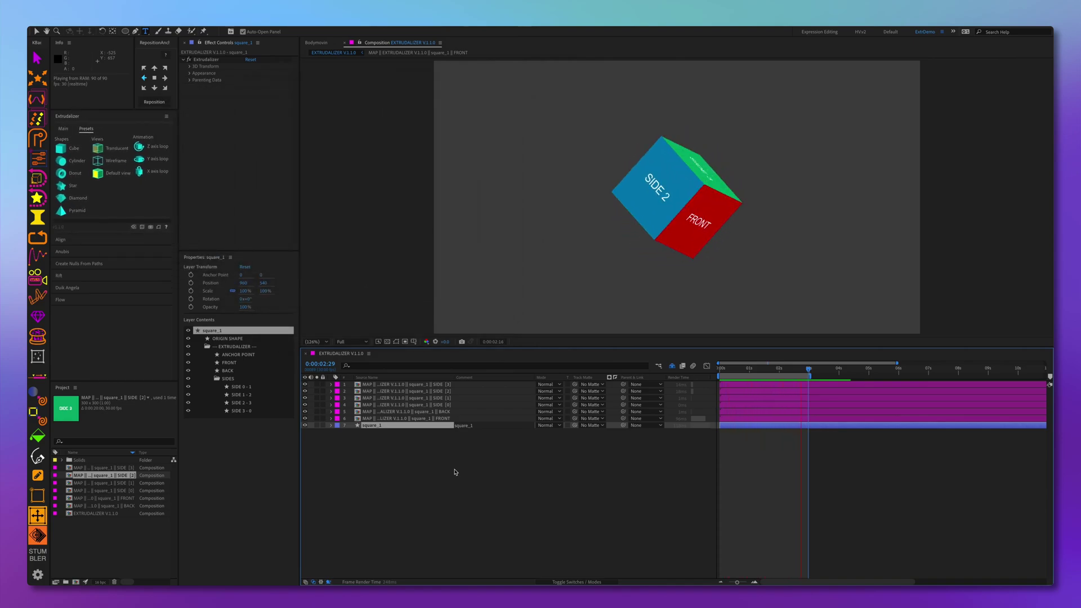
key(space)
- Raise the cube's front scale to 138% and add a new extruded cube, square_2
click(190, 66)
click(197, 87)
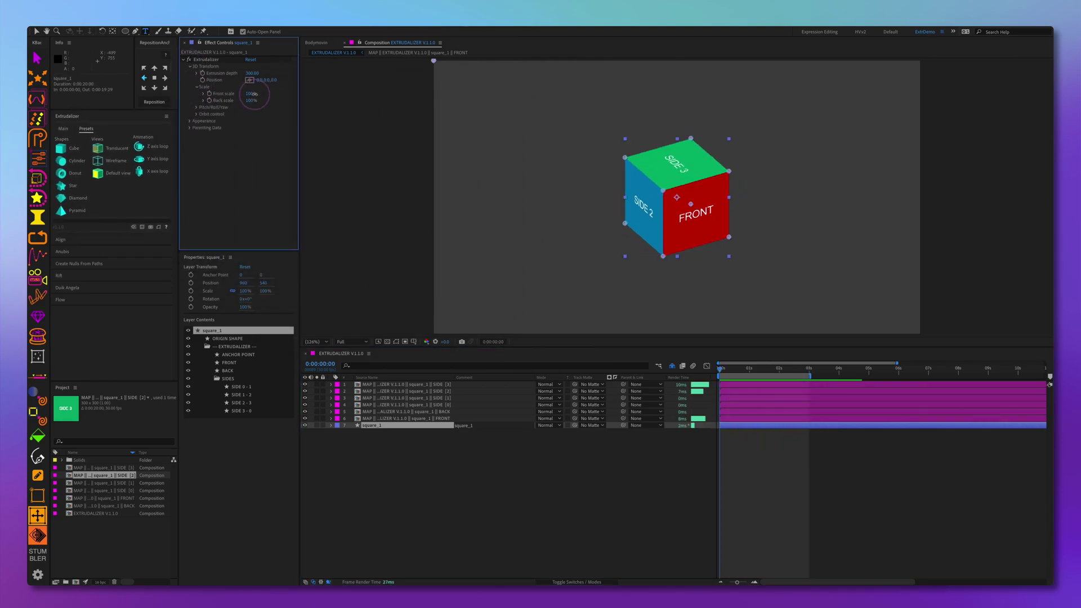
drag(251, 93, 286, 103)
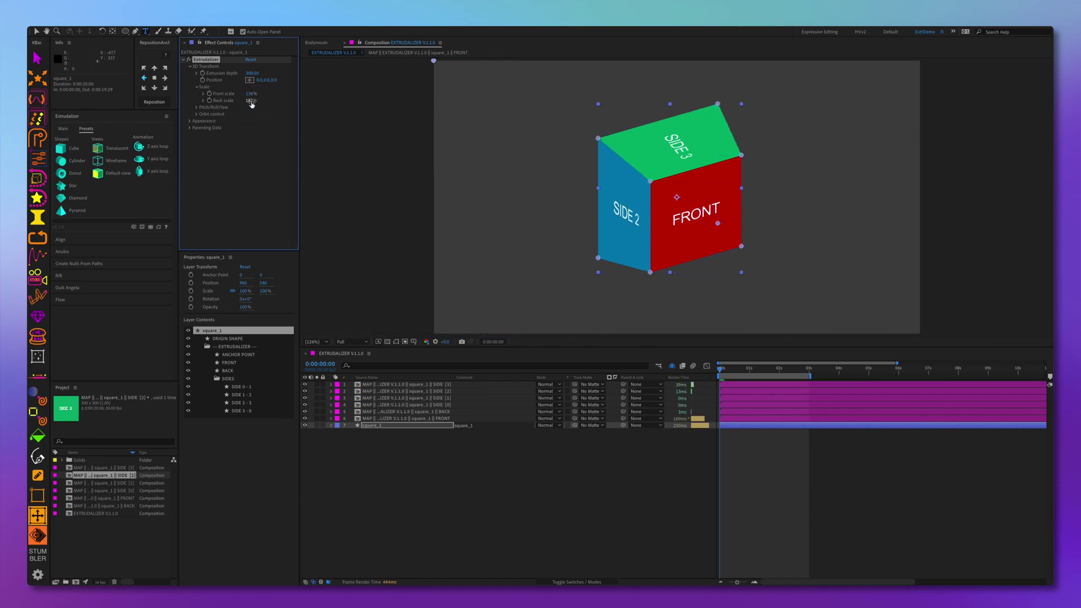
click(61, 148)
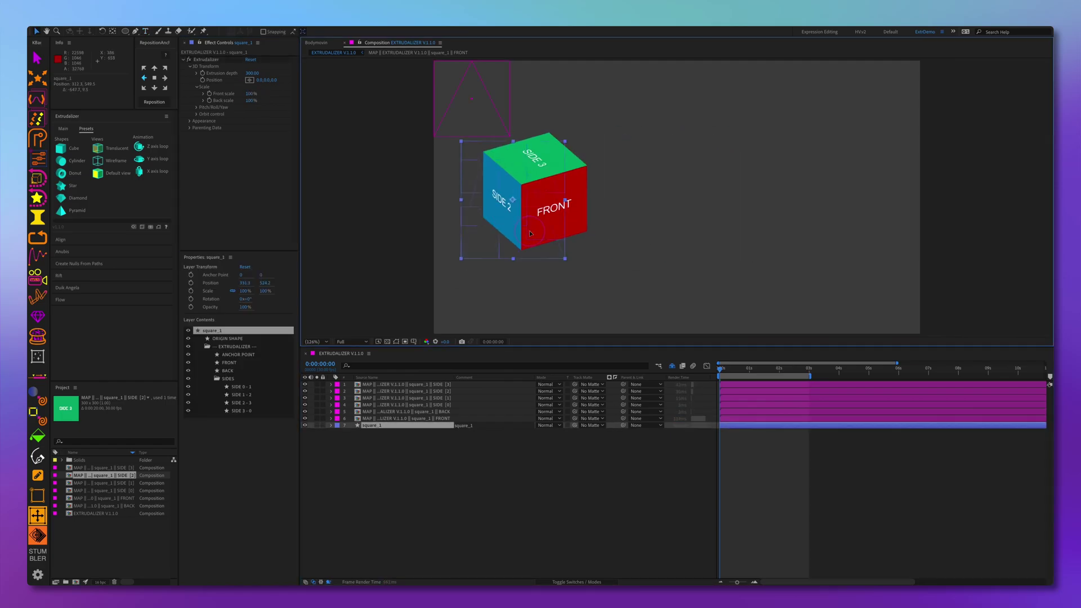
- Hide the first cube's layers and choose Precomposition using Transform Effect for mapping
drag(305, 432, 304, 390)
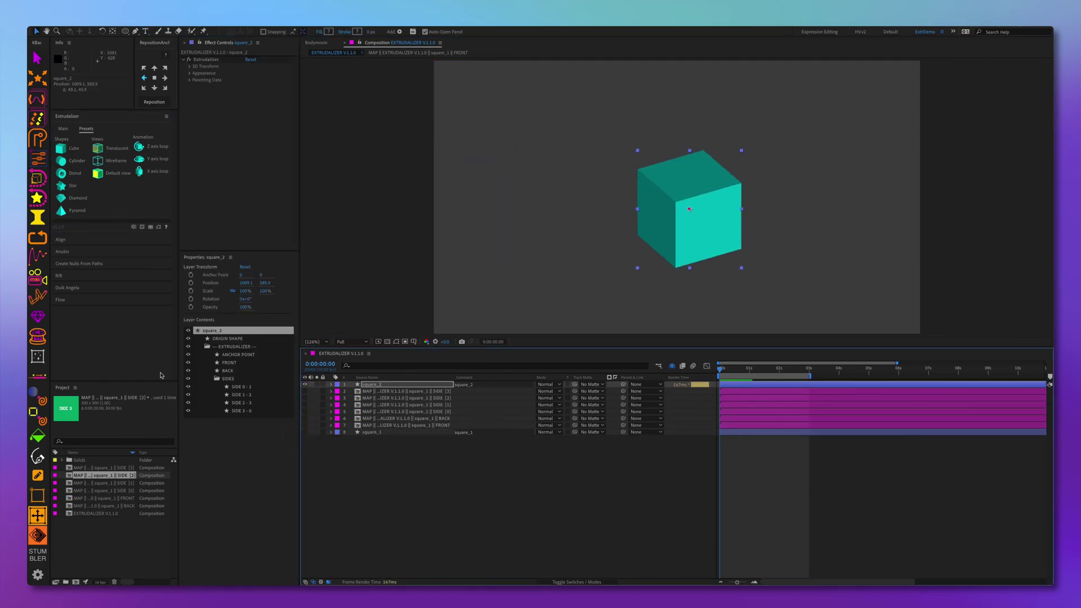
click(63, 128)
click(135, 204)
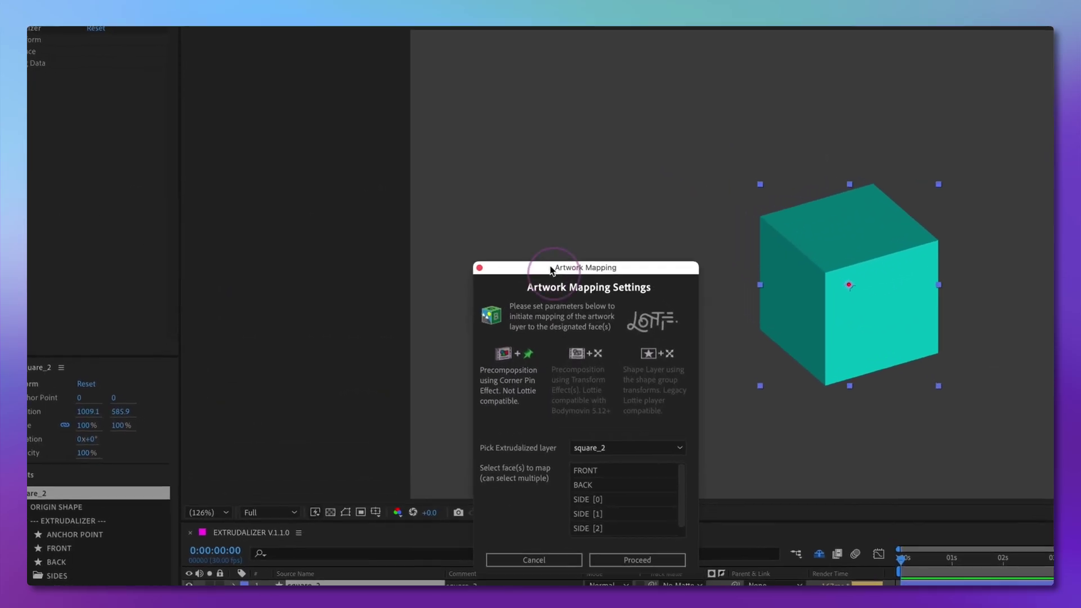
drag(550, 269, 500, 147)
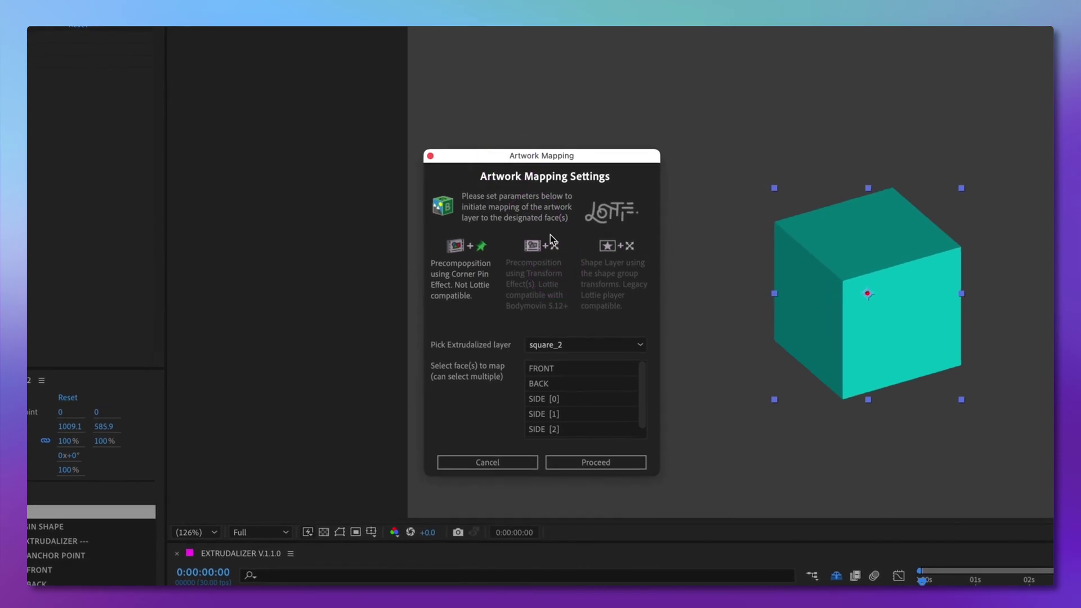
click(539, 249)
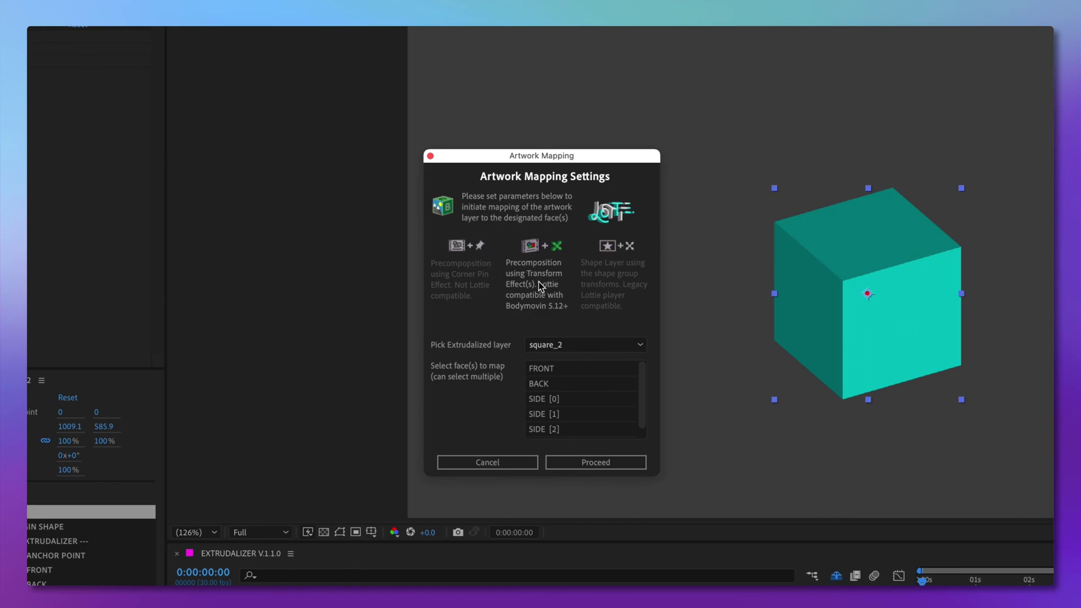
- Map square_2's FRONT through SIDE [3] faces
click(549, 370)
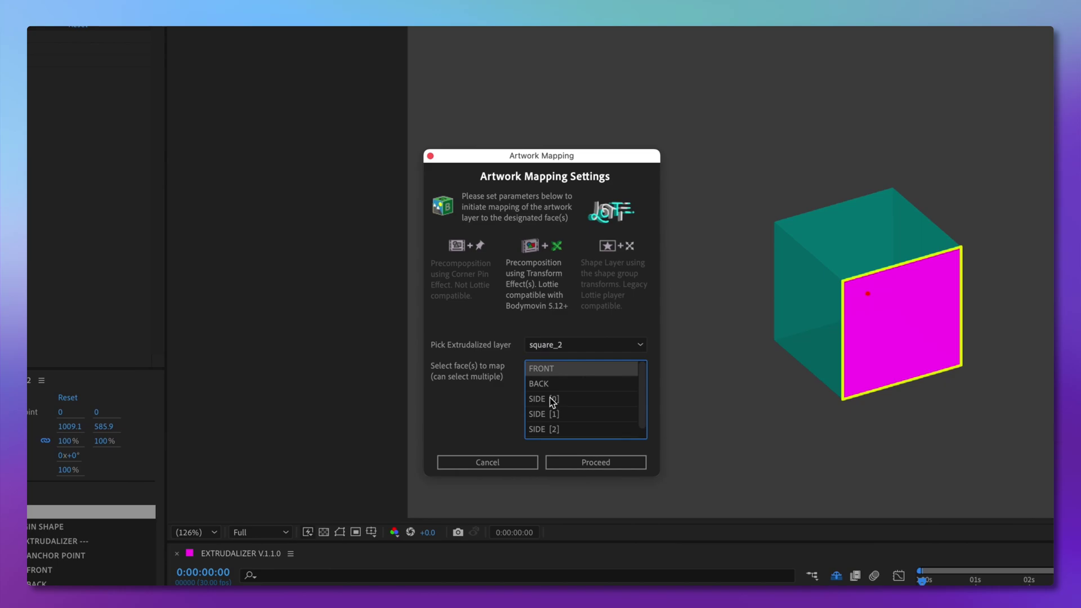
scroll(553, 409, down, 1)
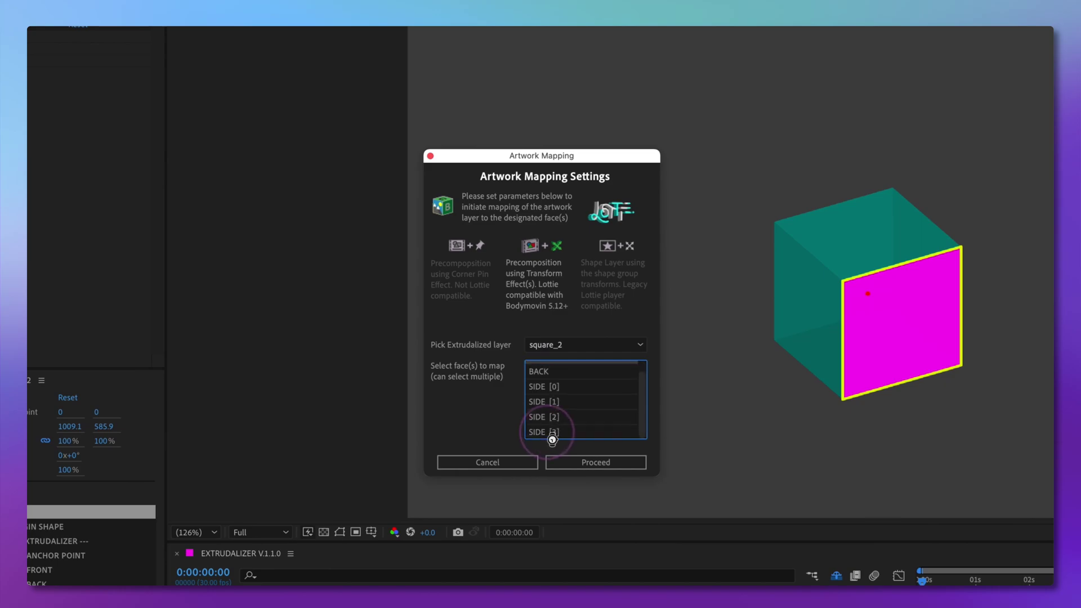
shift+click(552, 432)
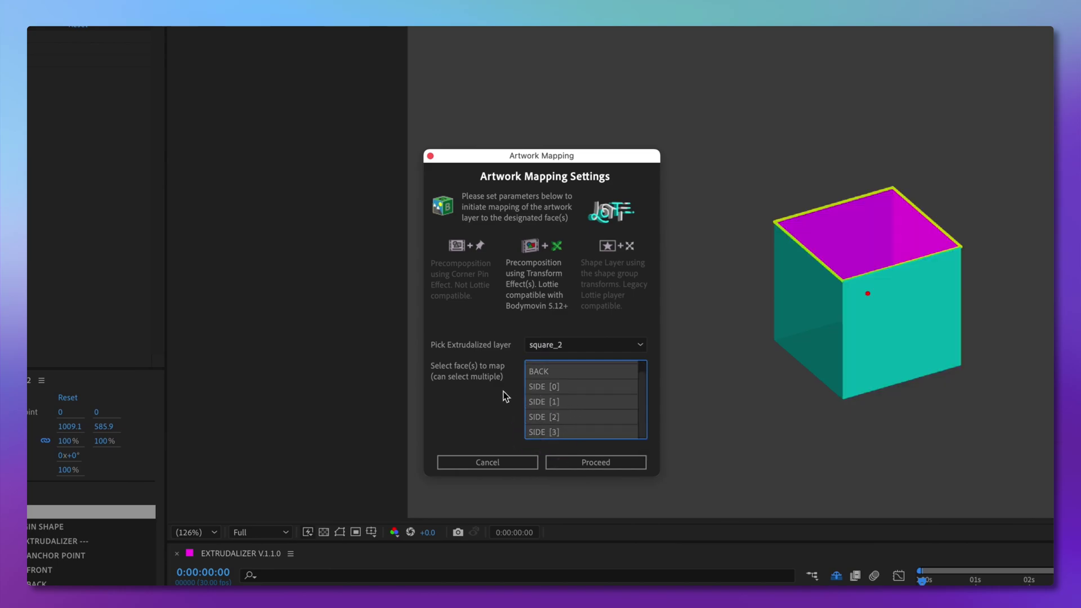
click(595, 462)
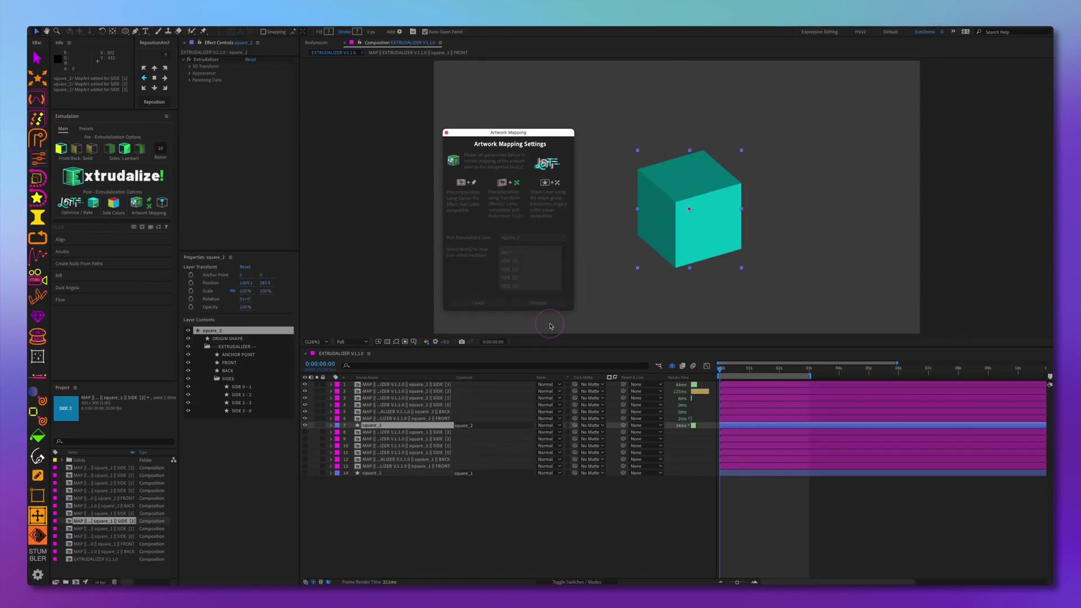
- Paste the label layers into square_2's face comps and retype one label as SIDE 0
click(439, 420)
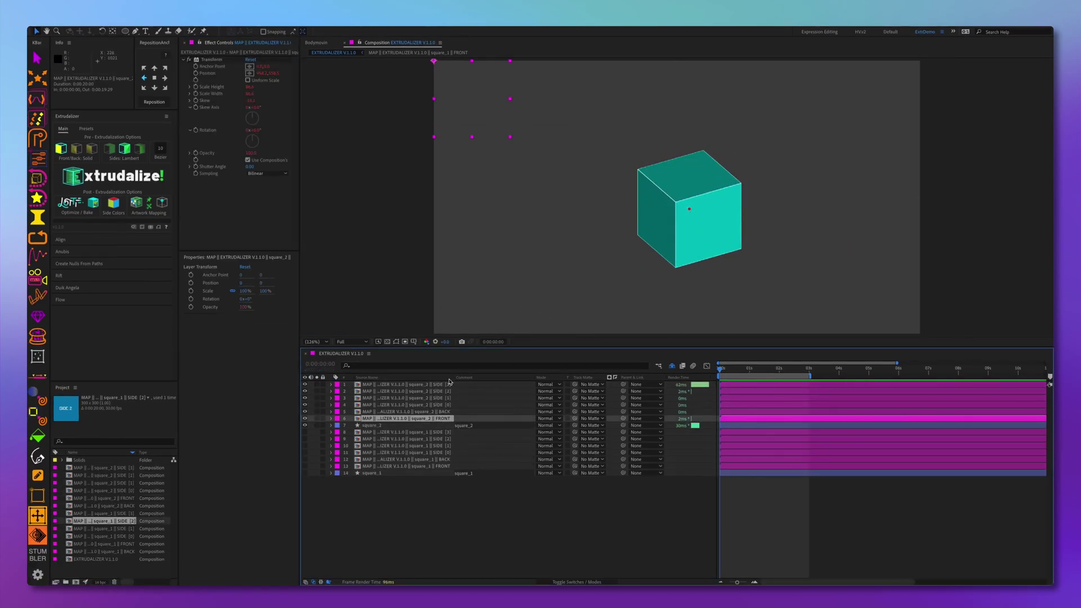
shift+click(443, 384)
double_click(443, 384)
key(ctrl+v)
double_click(726, 201)
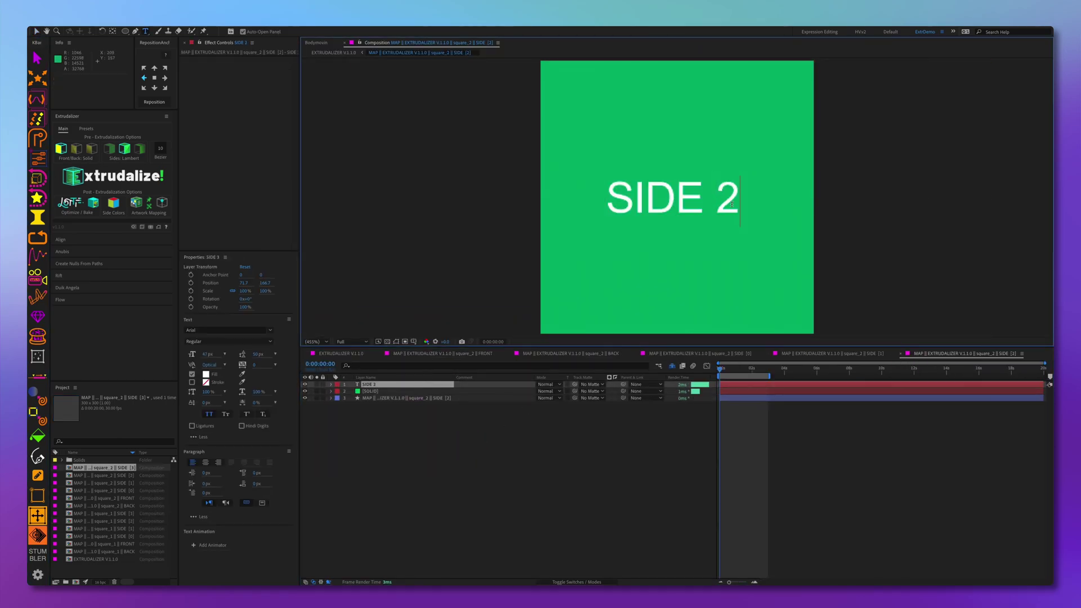
double_click(730, 202)
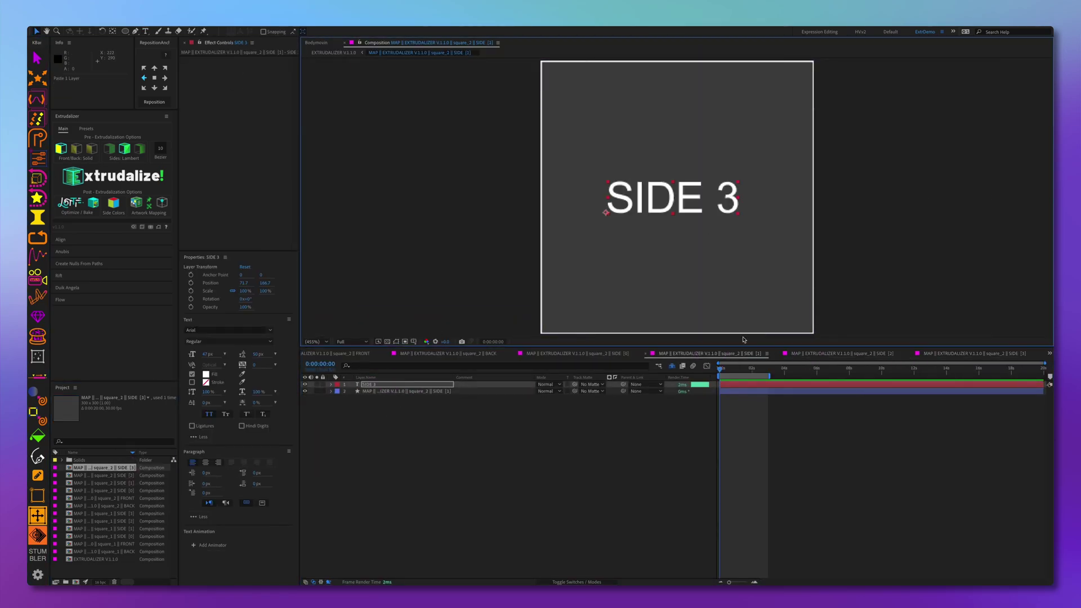
text(SIDE 0)
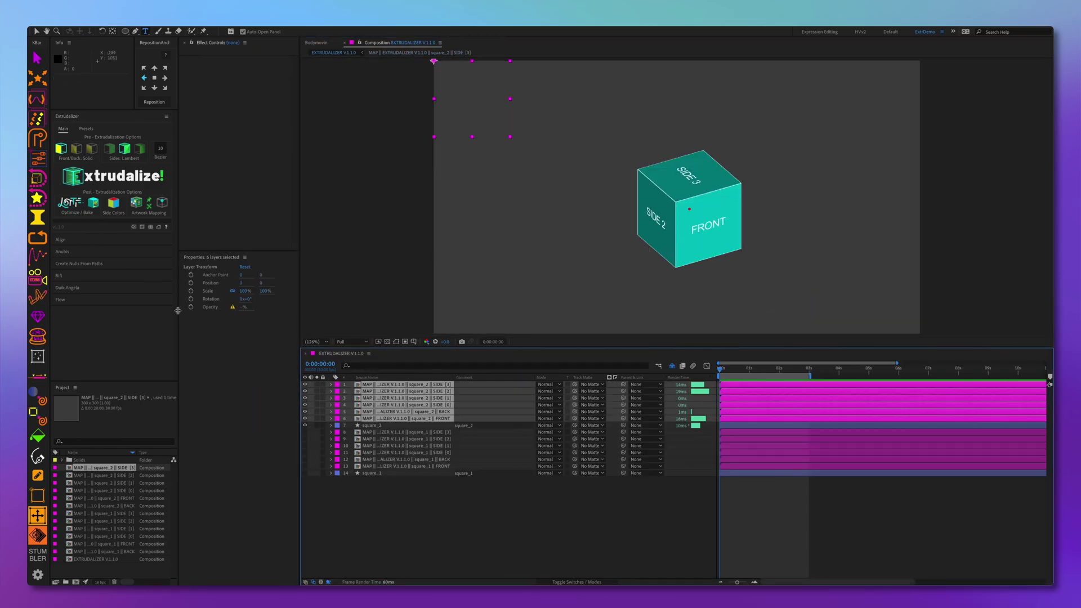
- Apply the Z axis loop preset to square_2 and preview the rotation
click(86, 129)
click(144, 147)
click(554, 321)
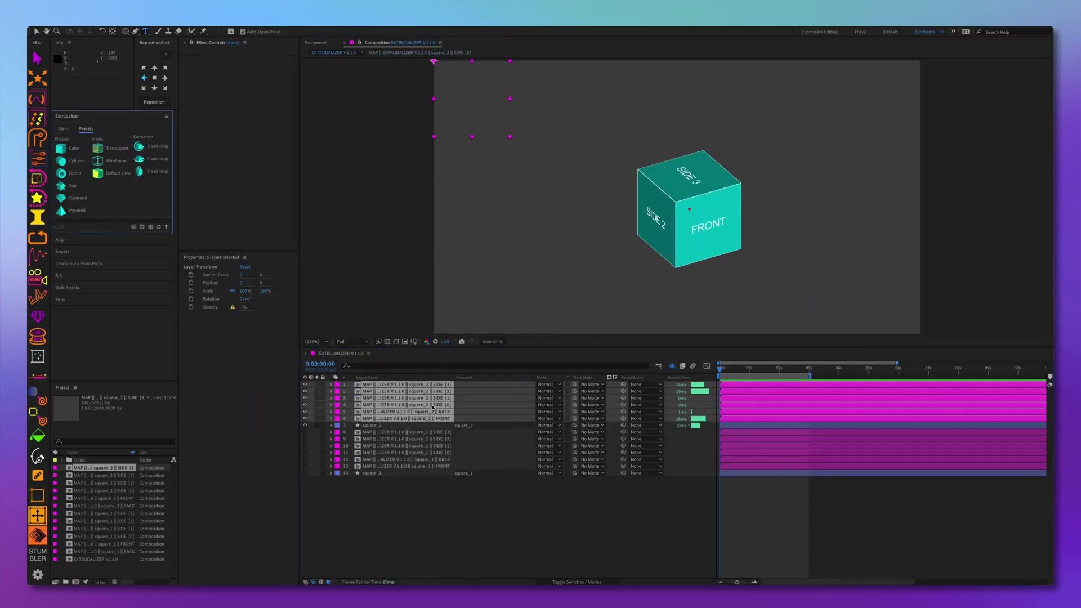
click(406, 425)
key(space)
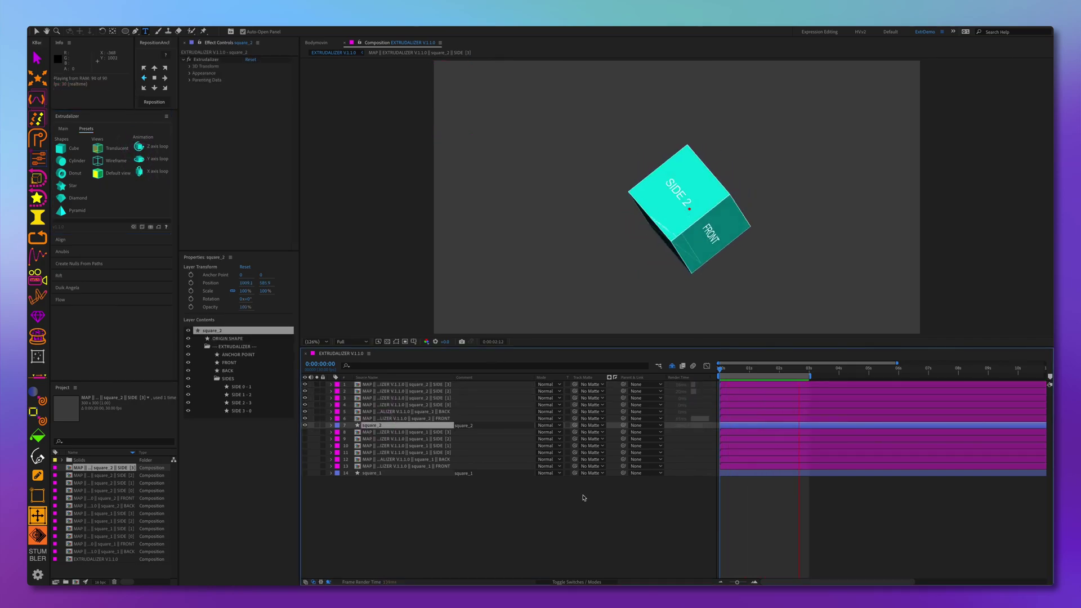
click(754, 371)
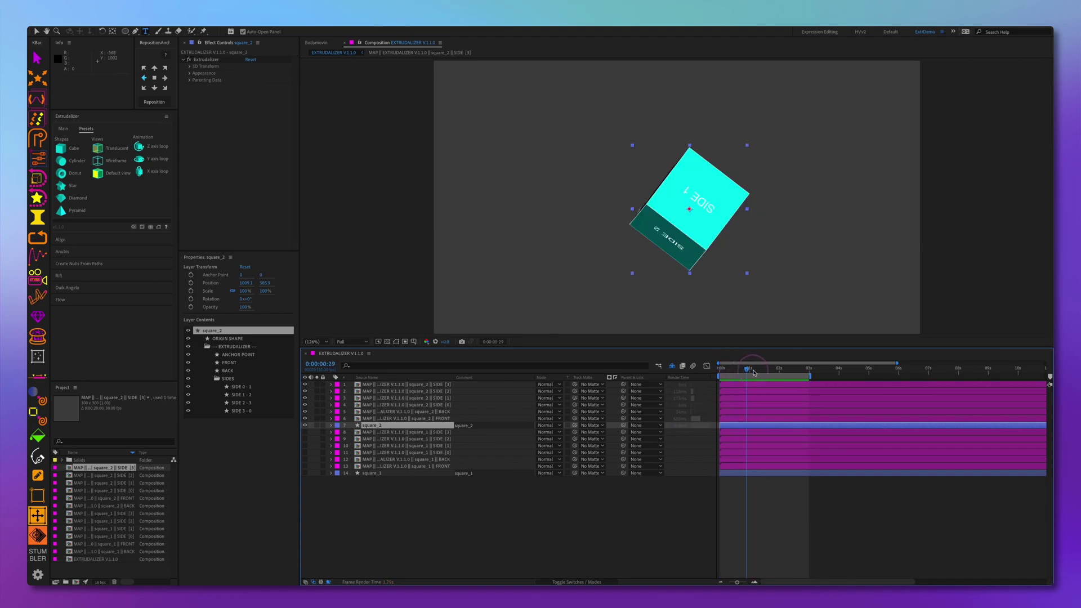
drag(753, 372, 726, 384)
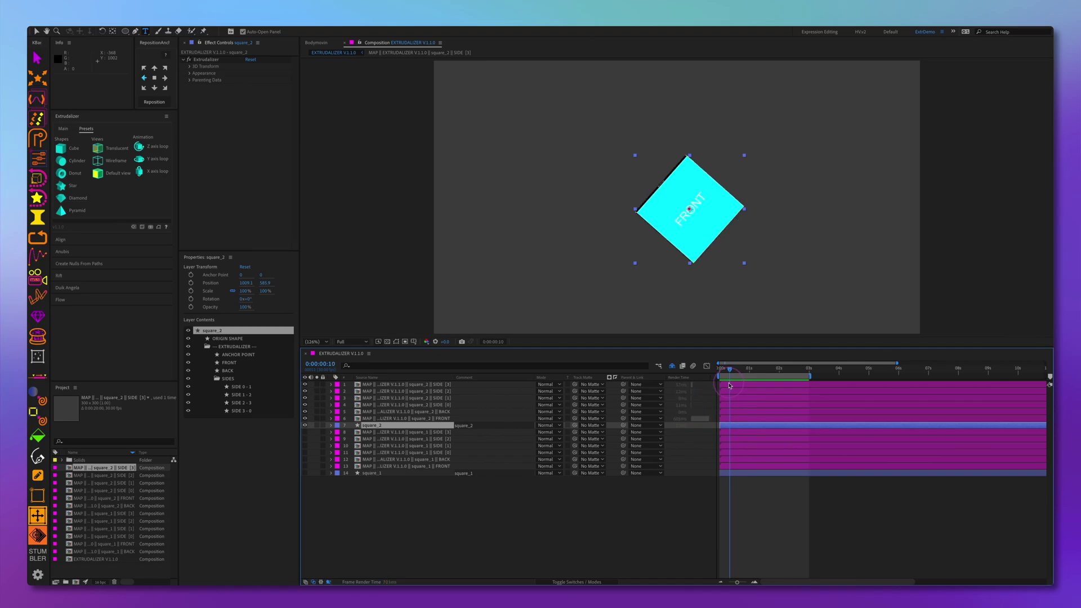
- Reveal layer 1's Transform effect properties while scrubbing SIDE 1 and FRONT into view
click(331, 384)
click(339, 392)
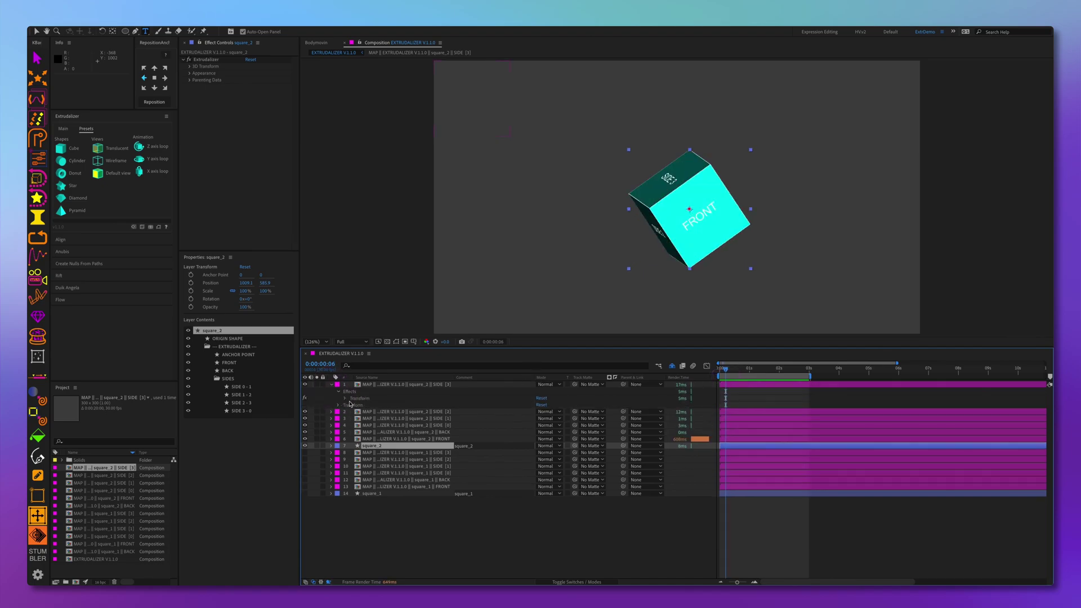
click(344, 399)
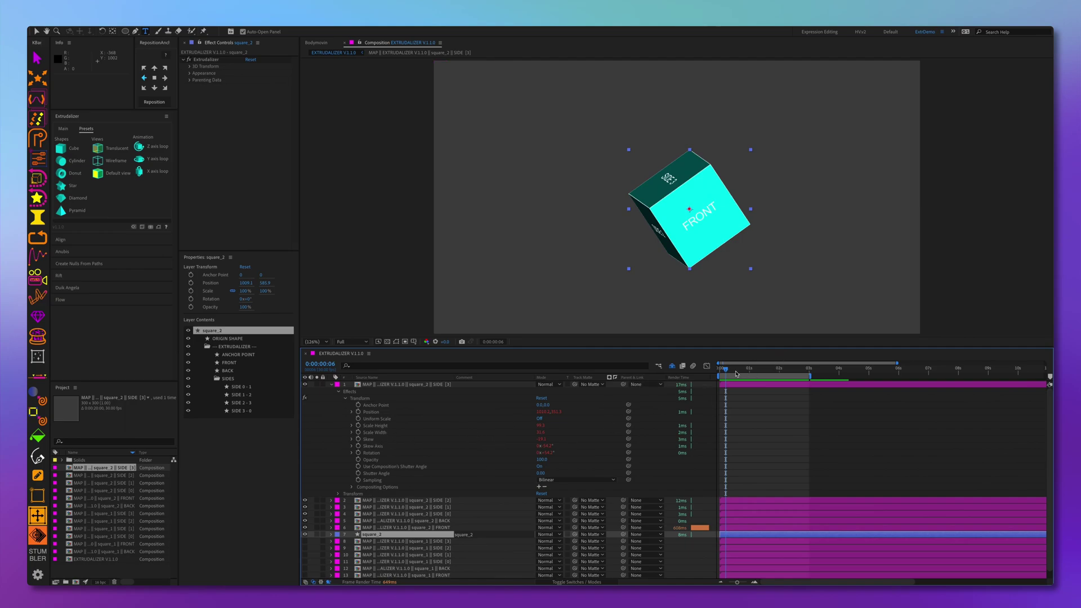
drag(726, 369, 758, 378)
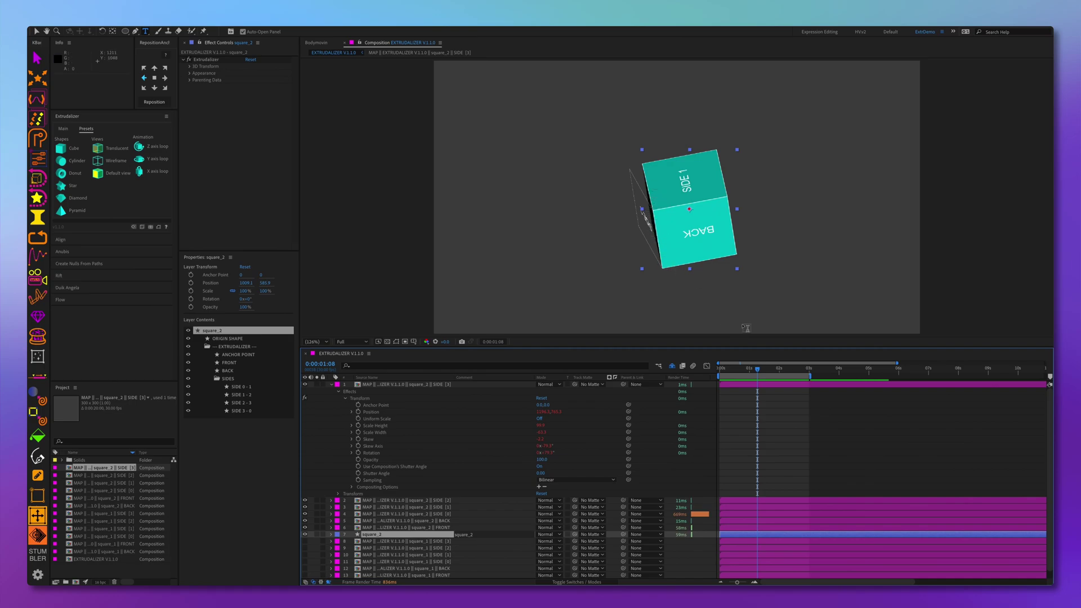
mouse_move(757, 371)
mouse_down()
mouse_move(743, 373)
mouse_move(769, 373)
mouse_move(738, 374)
mouse_move(779, 375)
mouse_move(757, 375)
mouse_up()
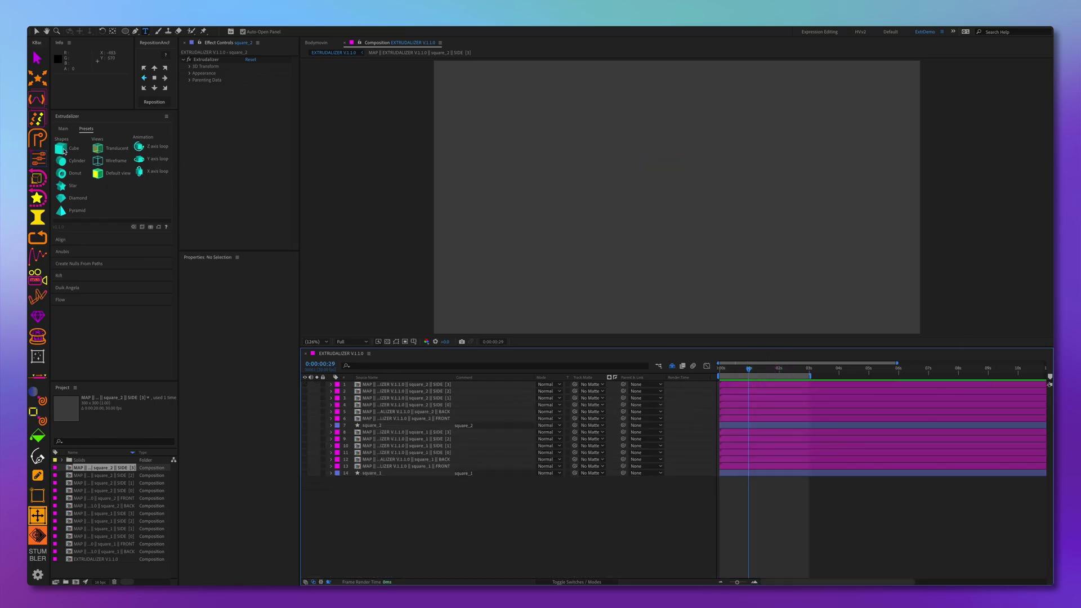
- Create cube square_3 and choose the shape-layer artwork mapping method
click(63, 150)
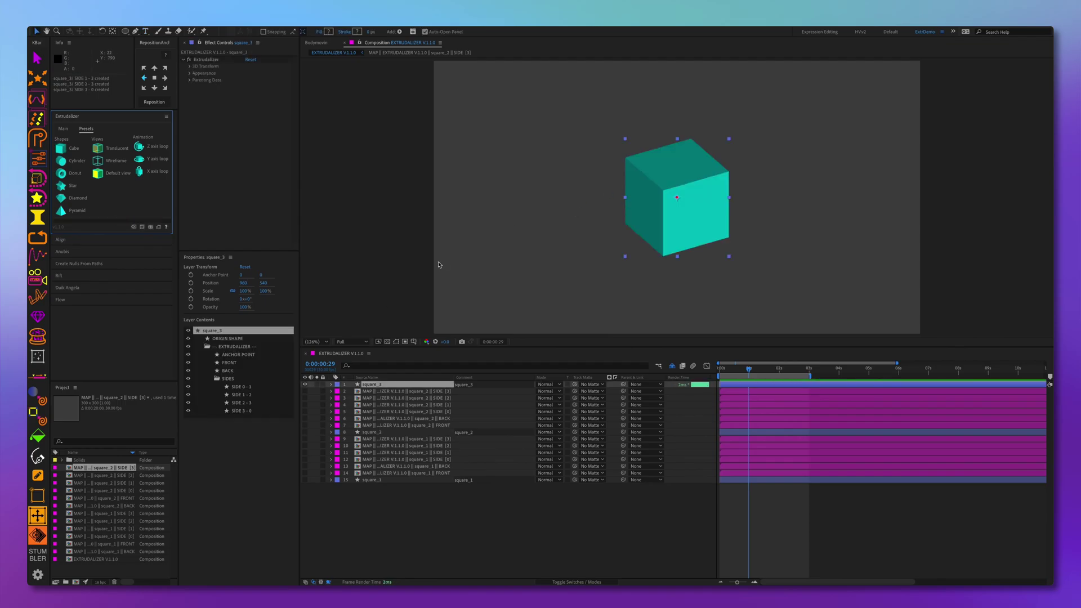
click(142, 227)
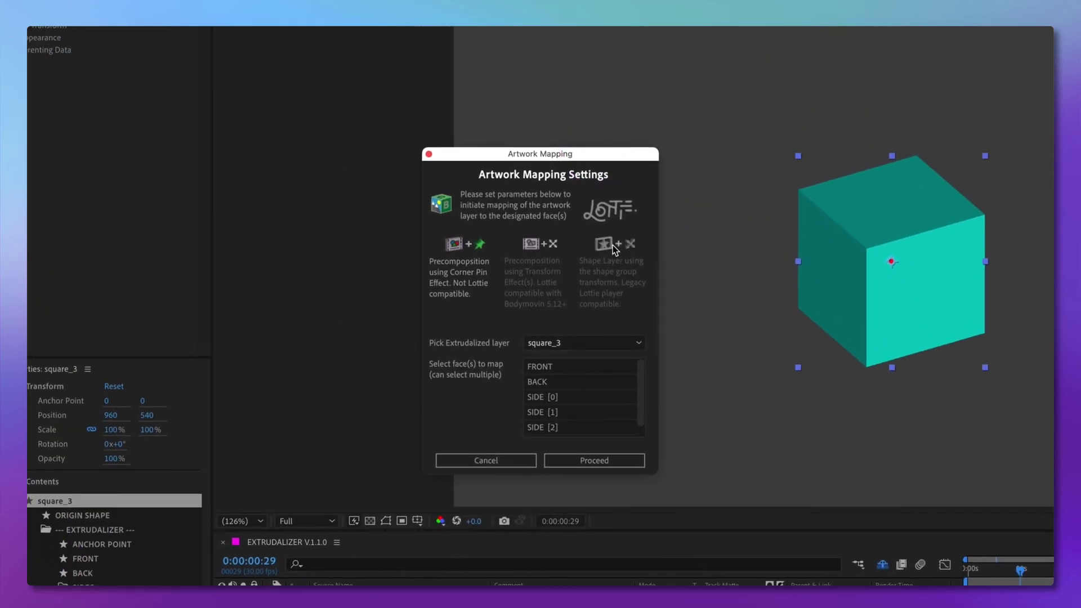
click(613, 248)
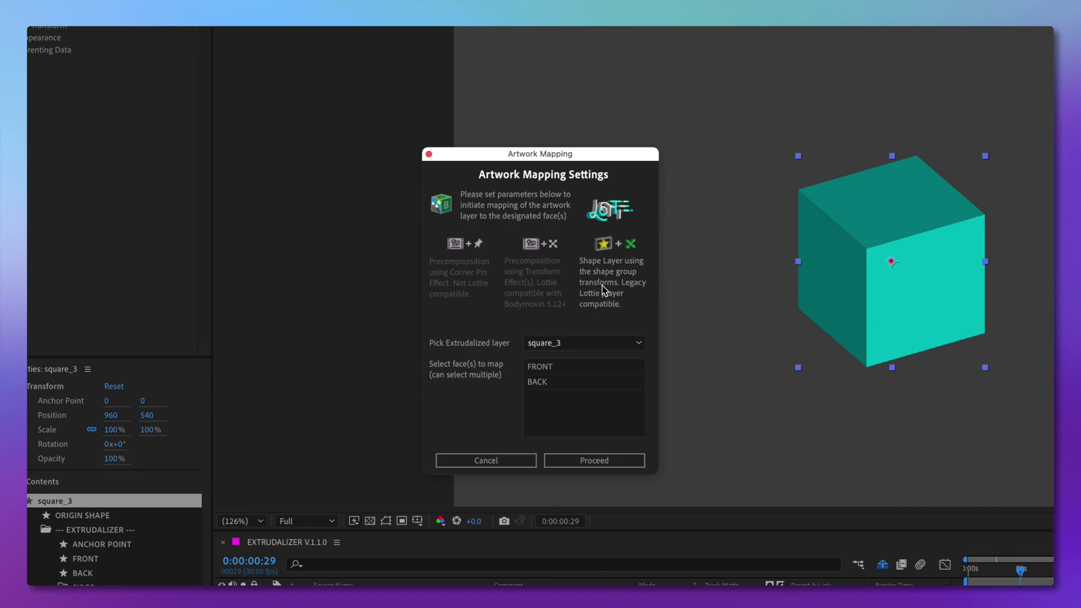
- Map square_3's FRONT and BACK faces and dismiss the Mapping done alert
click(539, 369)
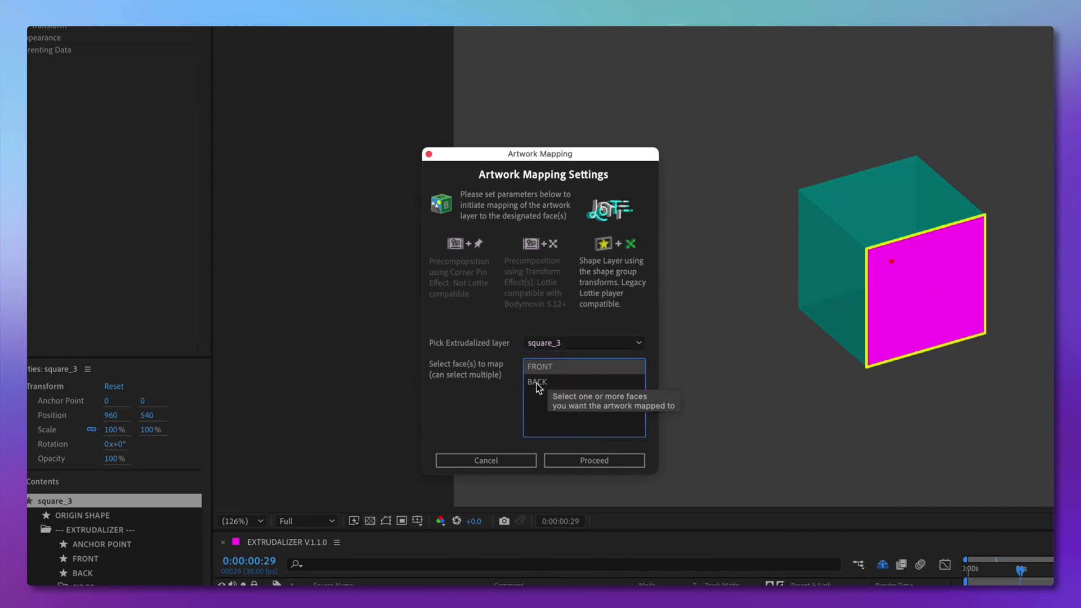
click(552, 387)
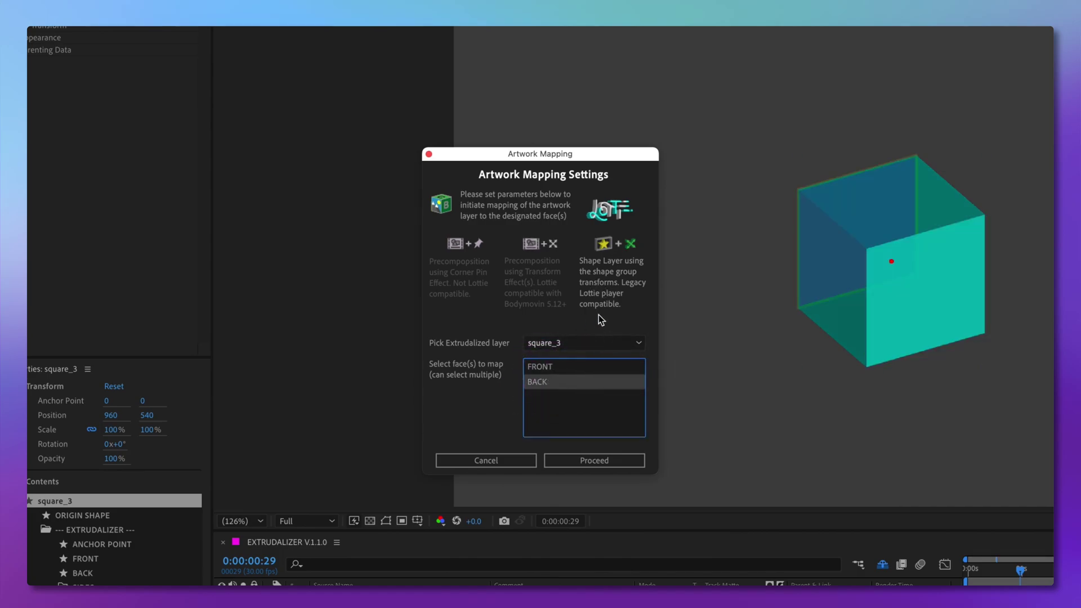
key(Tab)
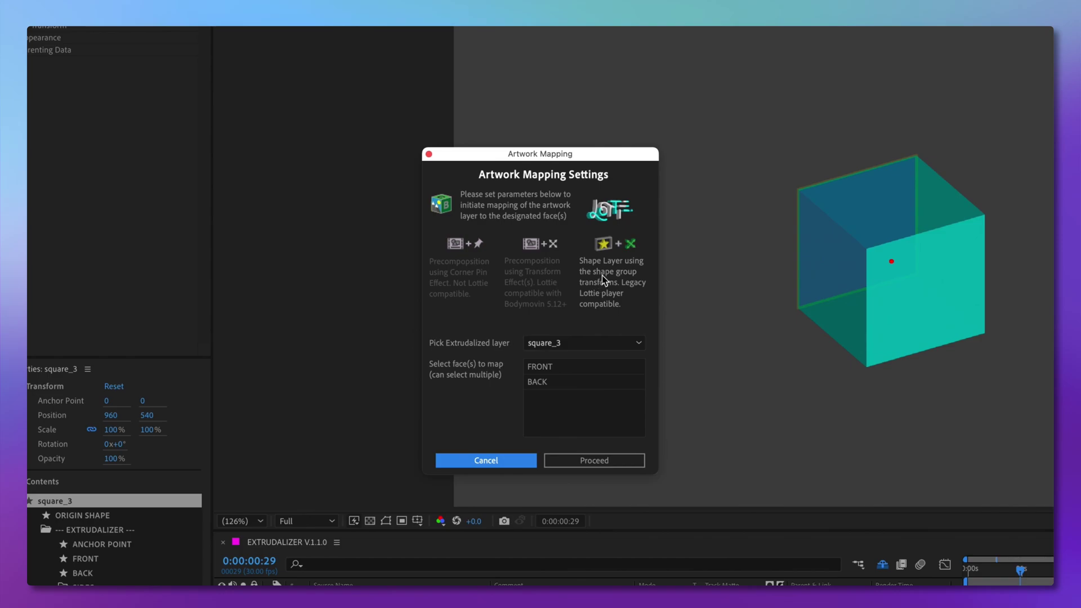
mouse_move(606, 246)
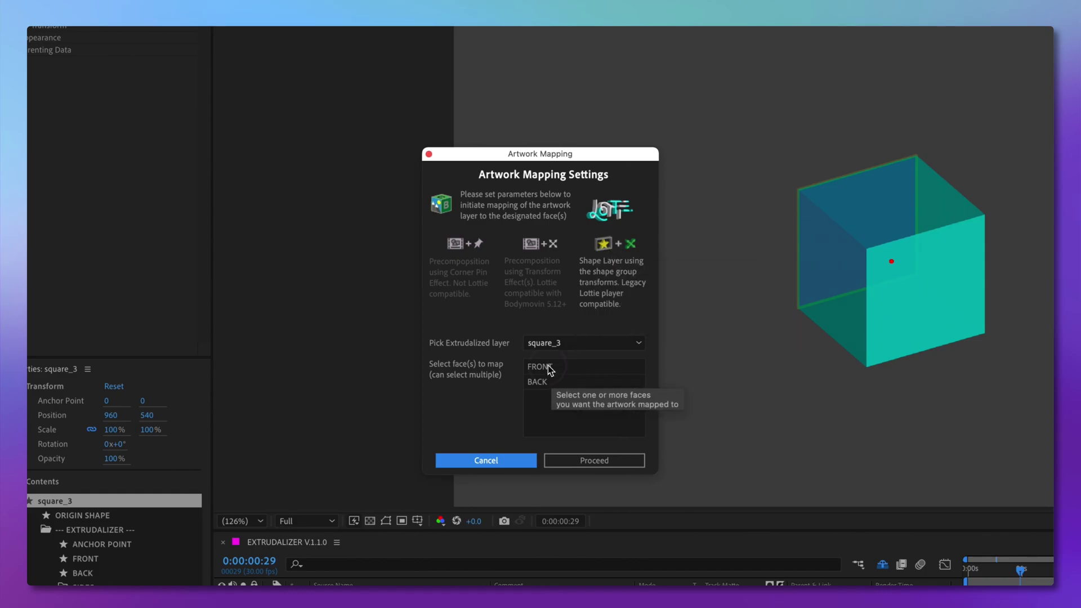
click(603, 374)
click(594, 459)
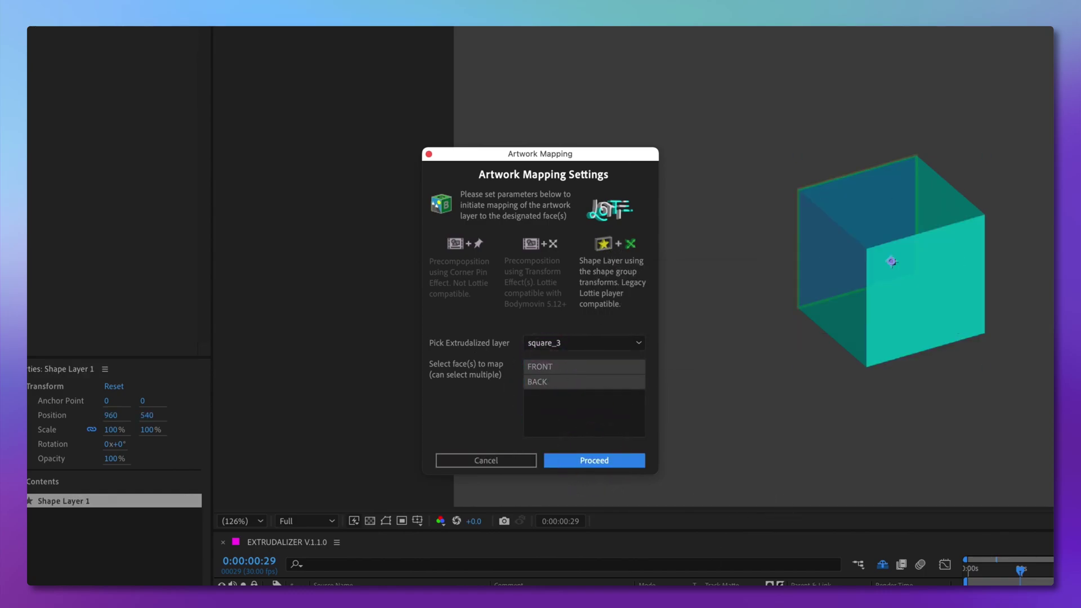
click(643, 485)
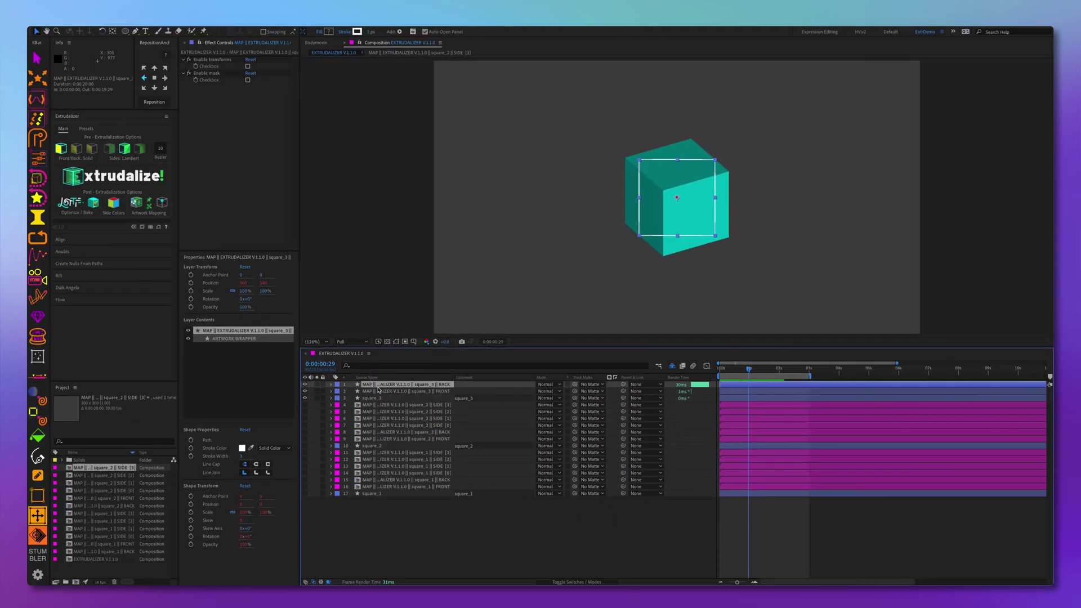
- Add a new text layer reading FRONT to the composition
click(330, 391)
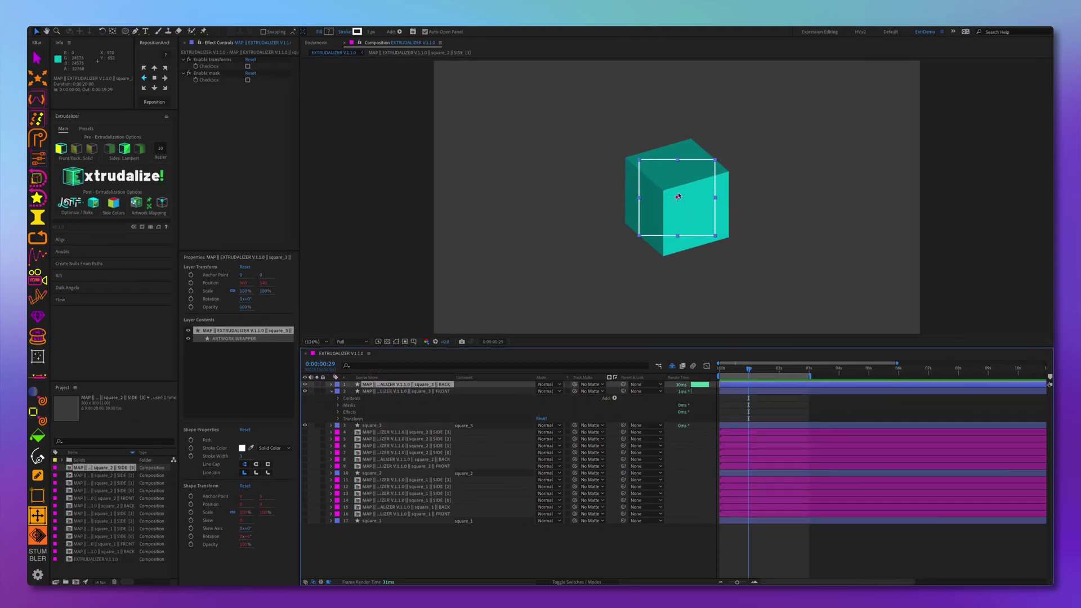
right_click(486, 141)
mouse_move(524, 144)
click(608, 158)
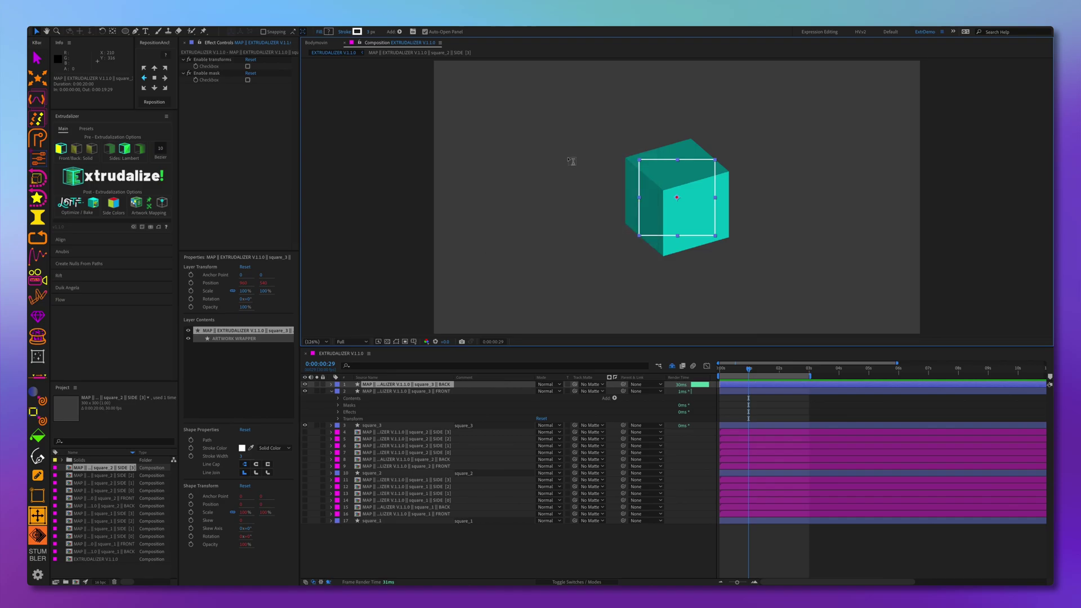
text(FRONT)
key(Escape)
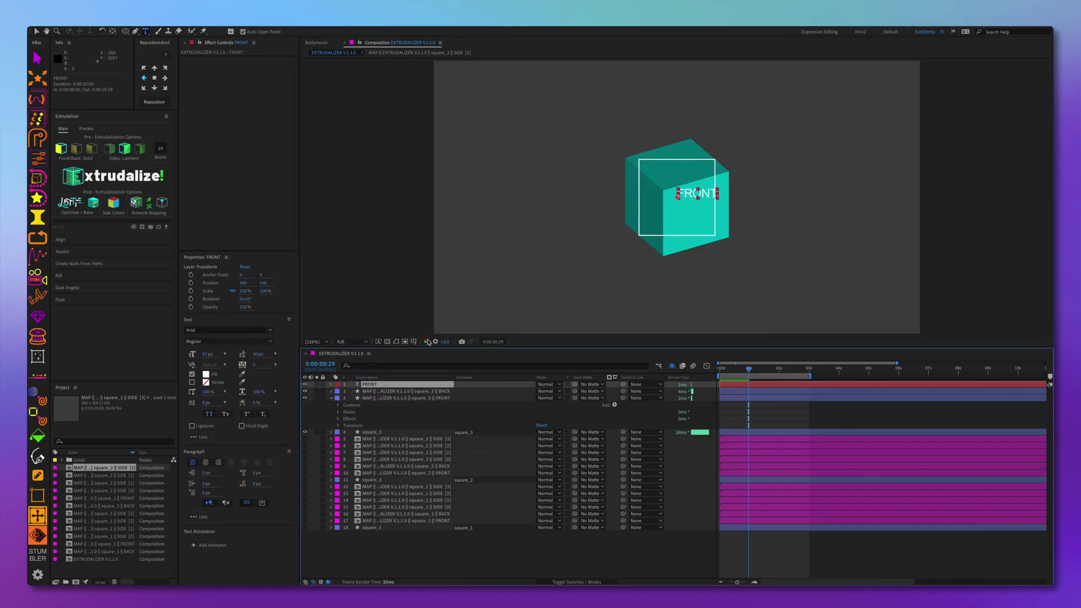
- Duplicate the FRONT text layer and retype the copy as BACK
key(ctrl+d)
double_click(373, 386)
text(BACK)
key(Escape)
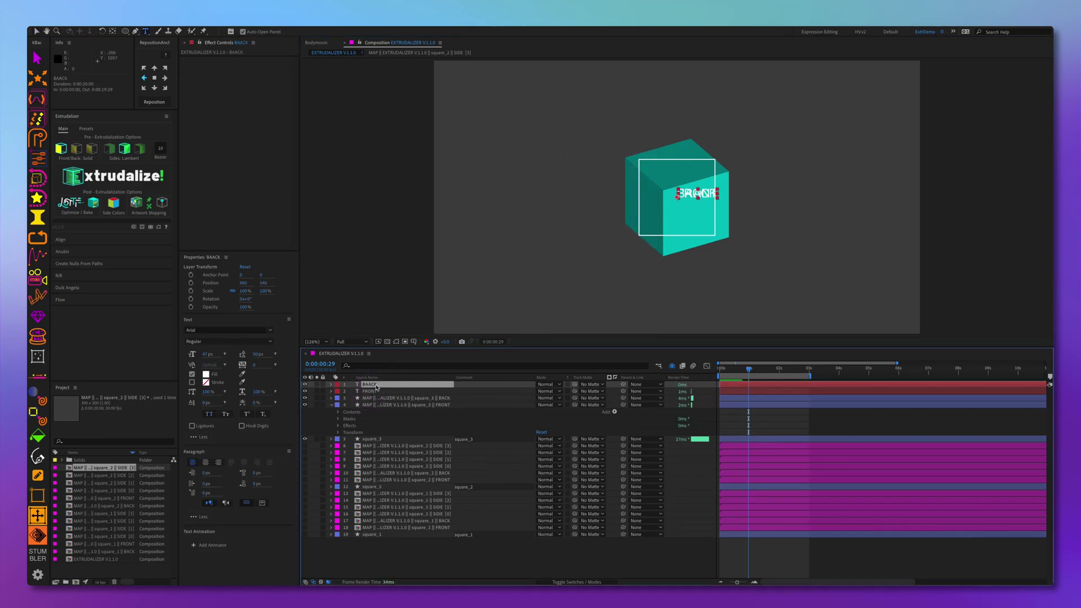
double_click(370, 391)
right_click(370, 391)
- Create shape outlines from both the FRONT and BACK text layers
mouse_move(398, 504)
click(494, 504)
right_click(369, 384)
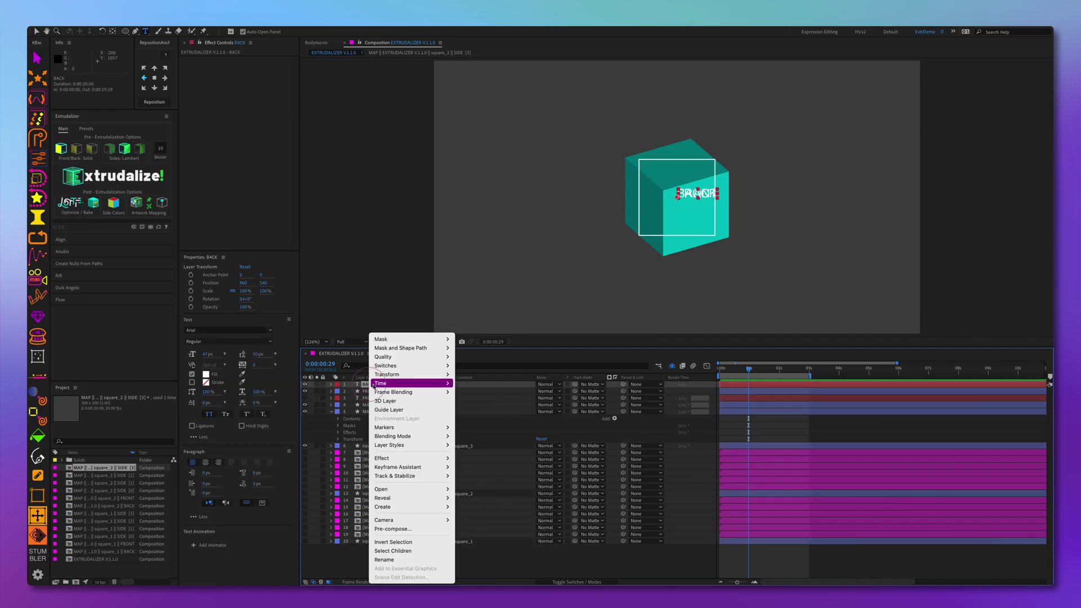
click(494, 504)
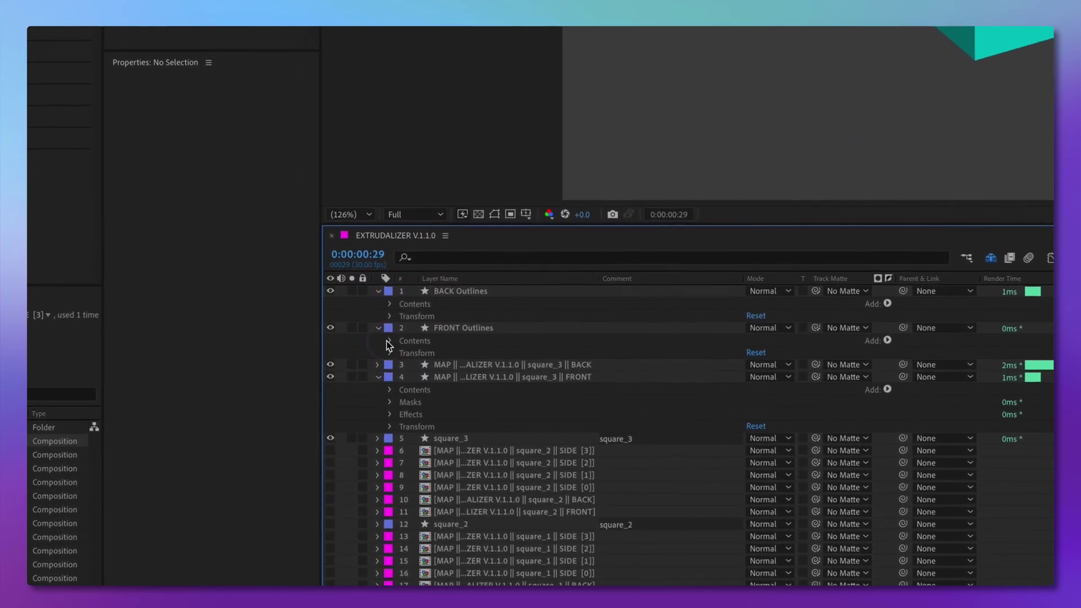
- Paste FRONT Outlines' Group 1 letters into the MAP FRONT layer's ARTWORK WRAPPER
click(358, 420)
click(390, 304)
click(421, 347)
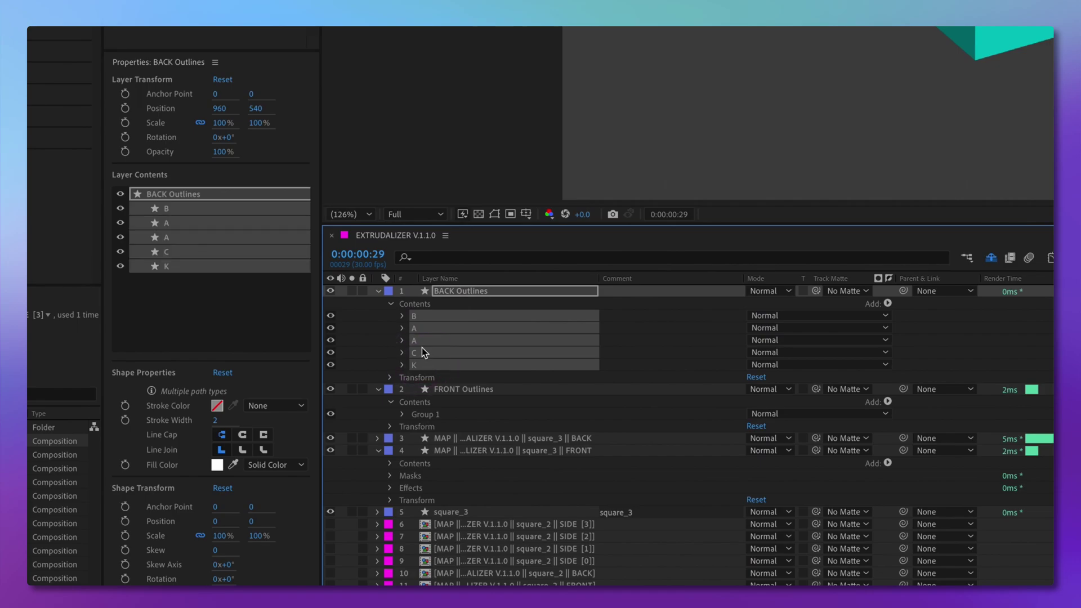
click(472, 370)
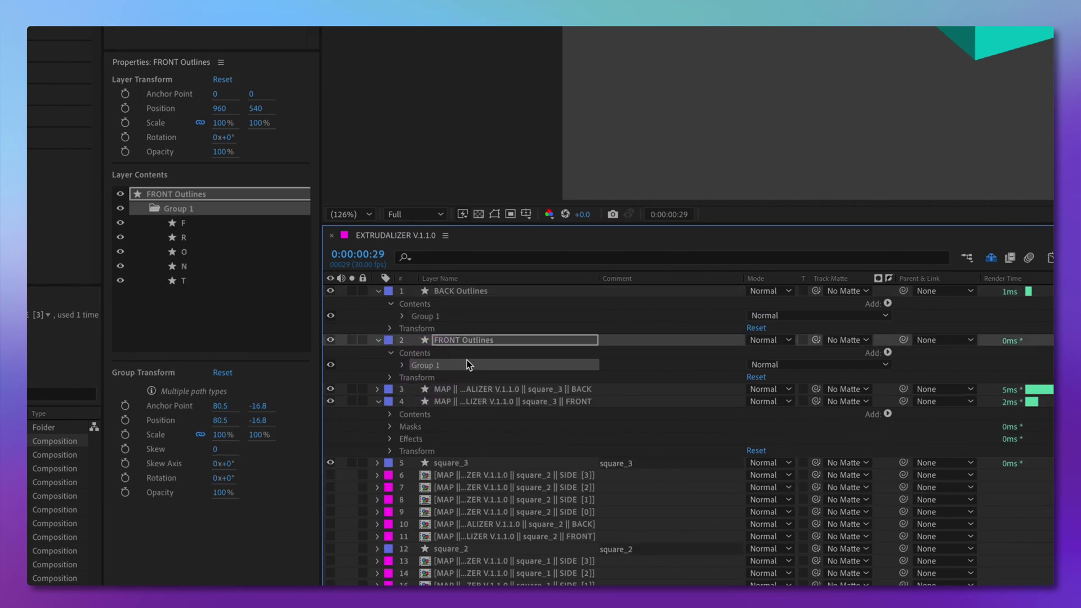
click(475, 401)
click(389, 413)
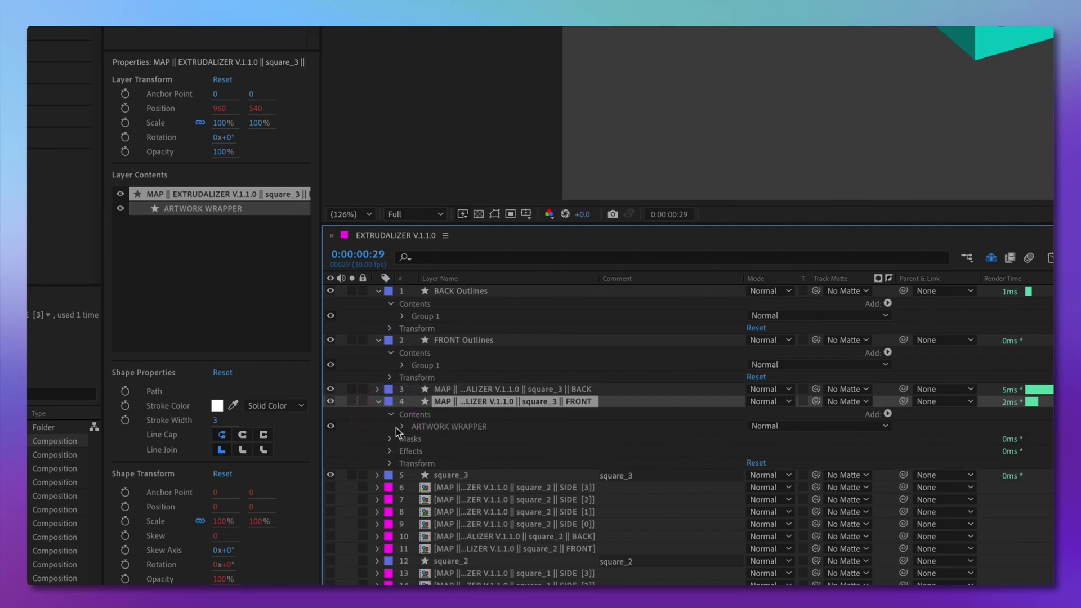
click(399, 428)
click(455, 428)
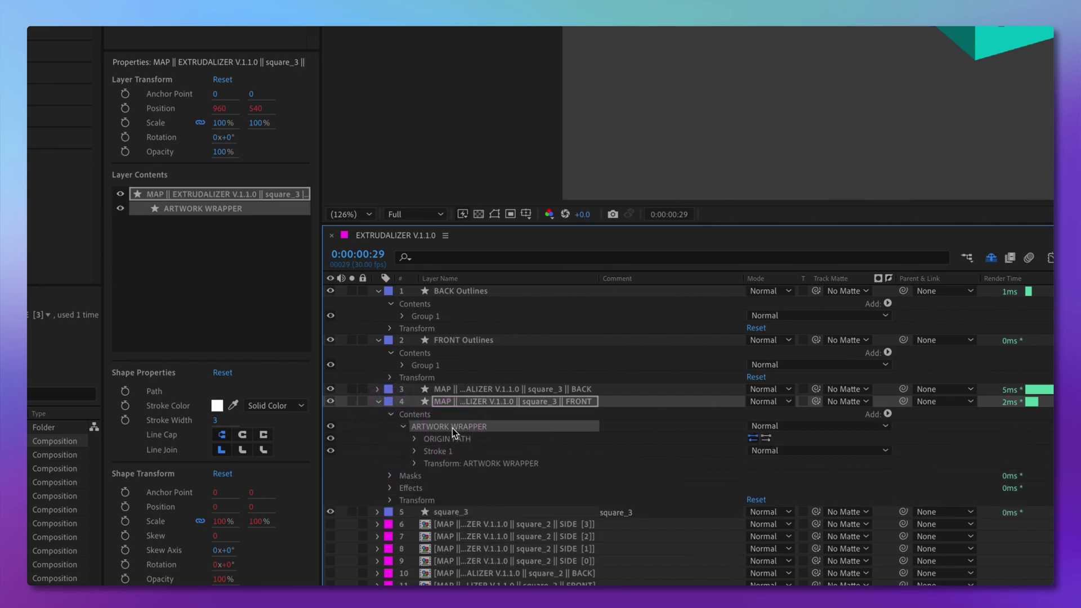
key(ctrl+v)
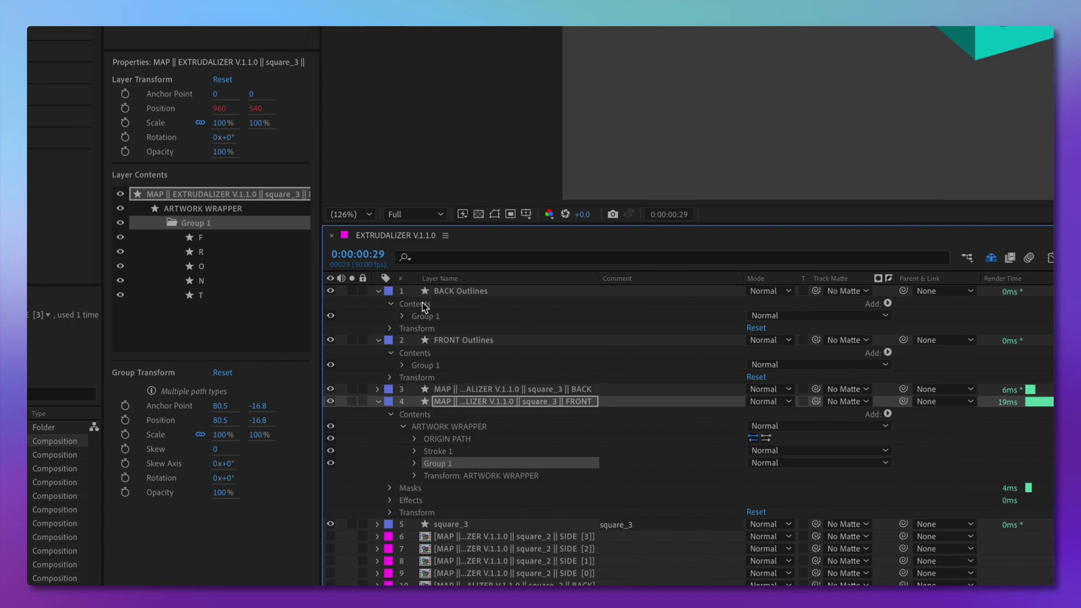
- Paste the BACK Outlines letter group into the MAP BACK layer's ARTWORK WRAPPER
click(435, 316)
click(376, 394)
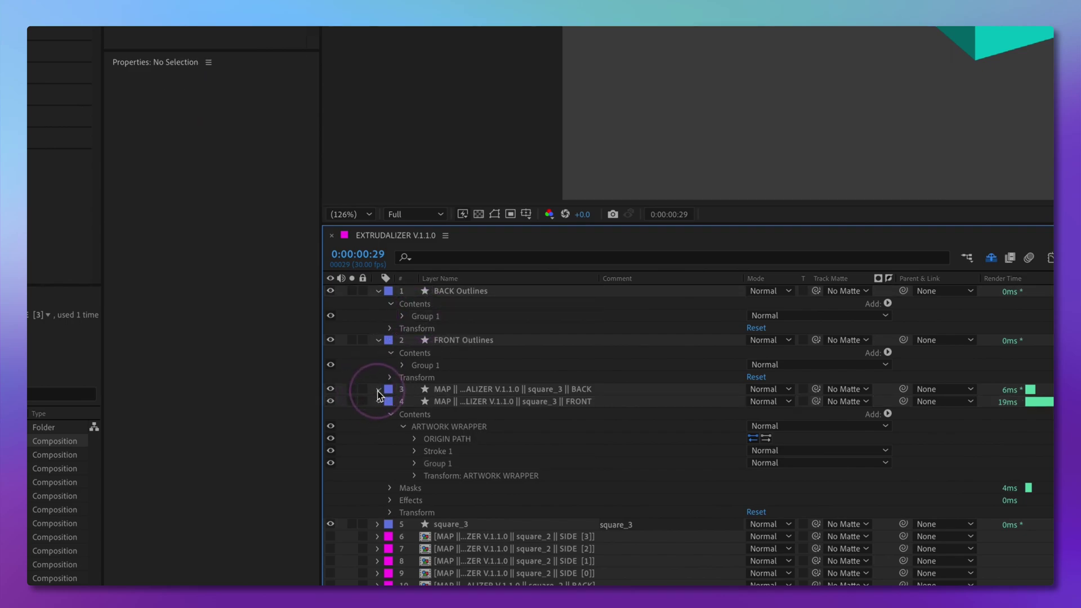
click(377, 389)
click(390, 401)
click(434, 419)
click(405, 416)
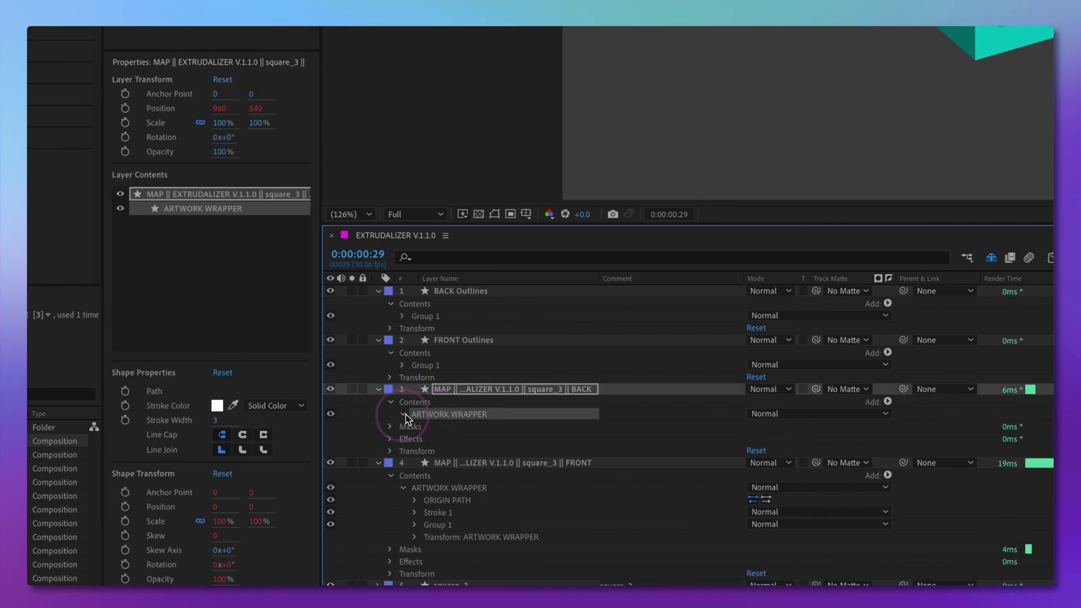
key(ctrl+v)
- Delete the FRONT and BACK Outlines layers
click(461, 297)
shift+click(463, 340)
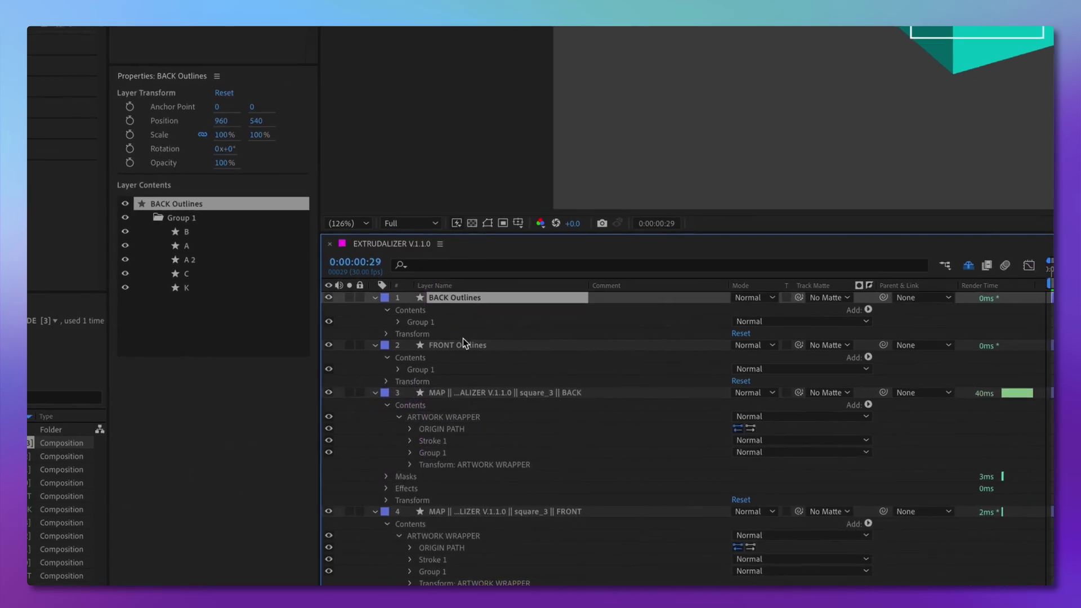
key(Delete)
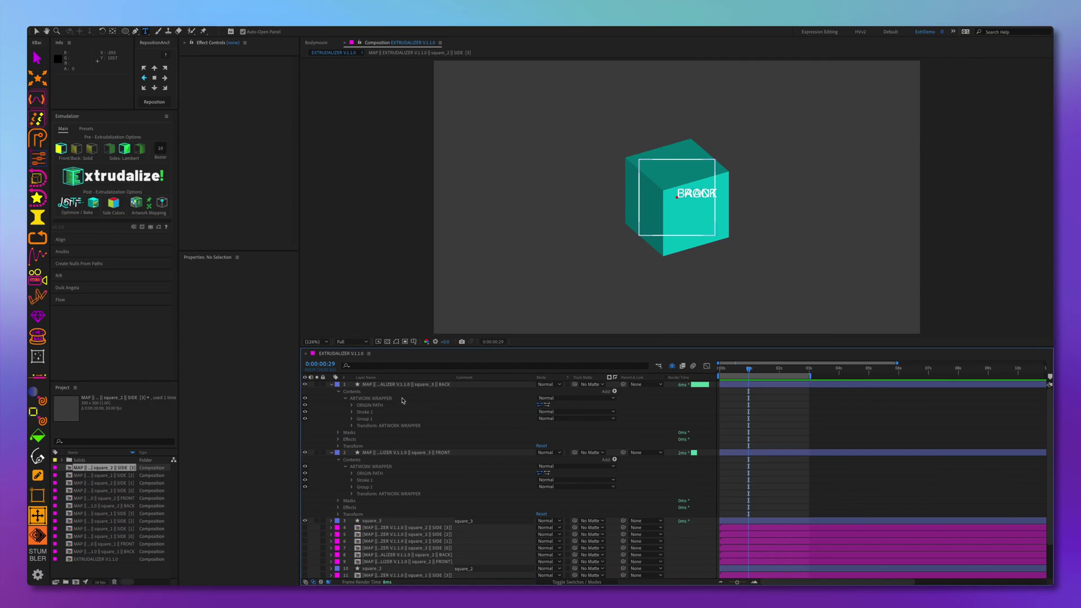
- Drag the BACK and FRONT letter groups into position on the cube
click(375, 419)
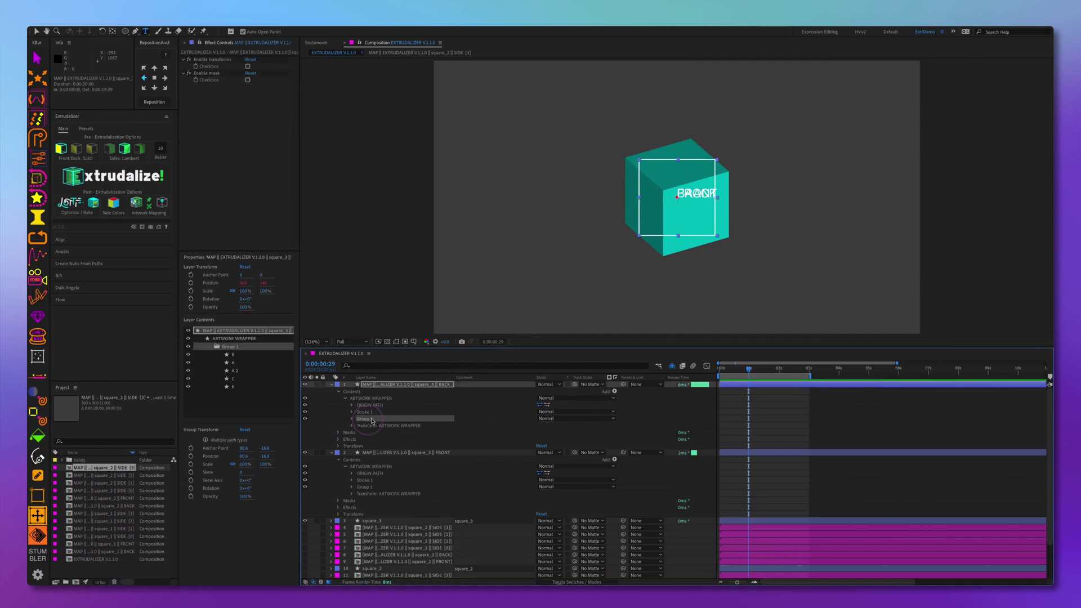
drag(687, 195, 674, 200)
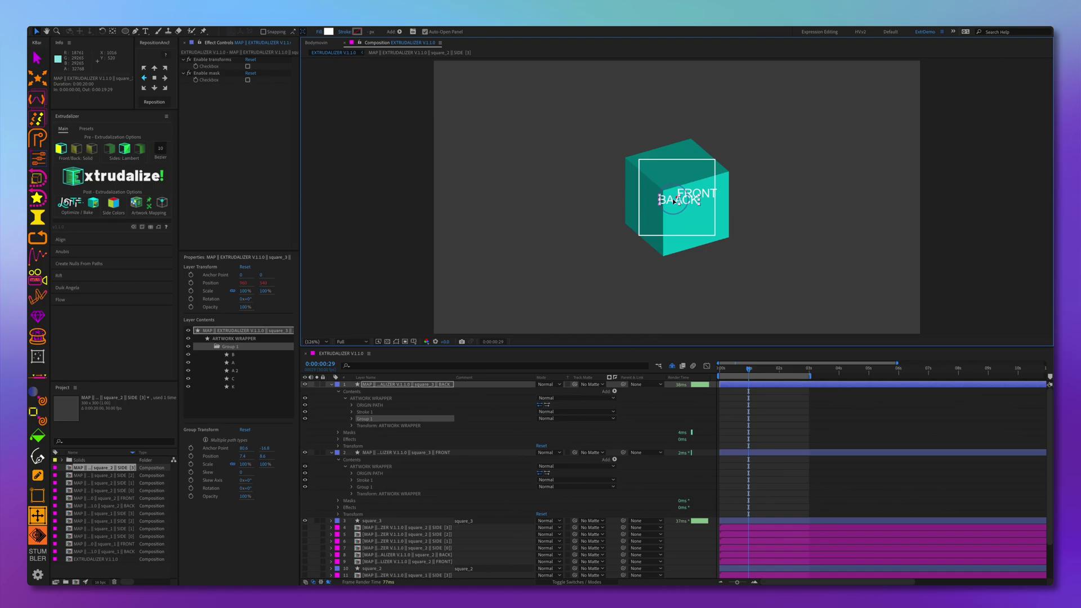
click(363, 487)
drag(697, 192, 680, 184)
- Turn on Enable transforms and Enable mask for the mapped artwork
key(ctrl+grave)
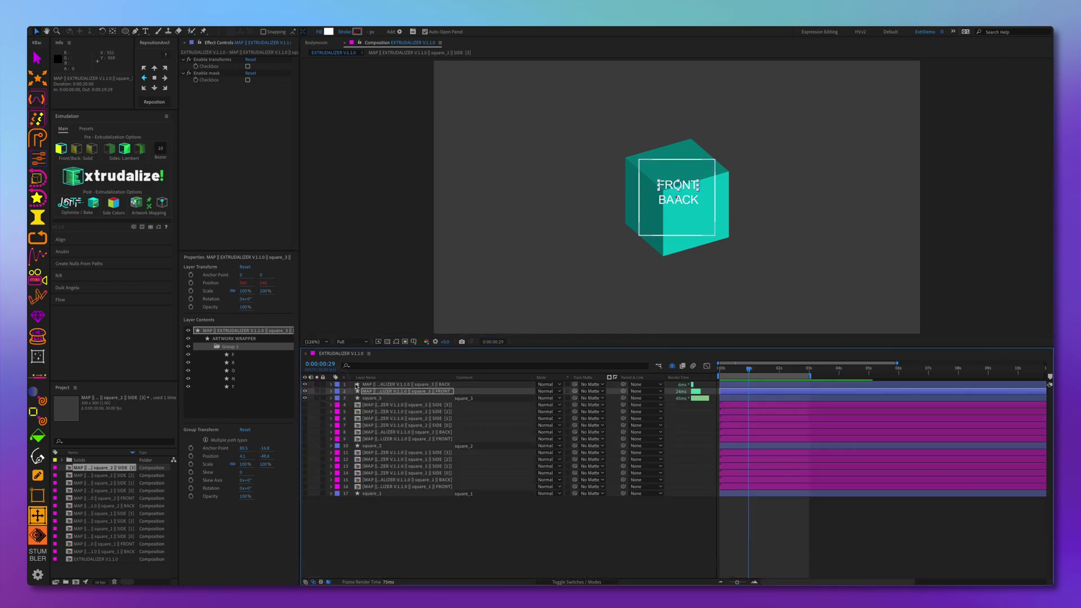
click(248, 66)
click(248, 80)
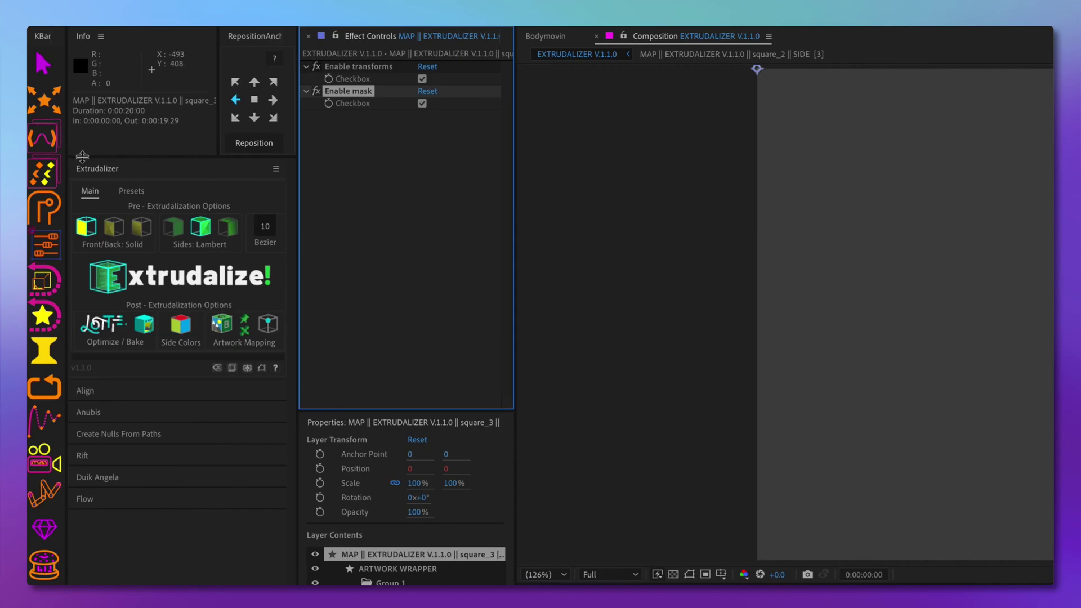
- Apply the Extrudalizer Cube shape preset with a Y axis loop animation
click(131, 191)
click(89, 224)
click(934, 539)
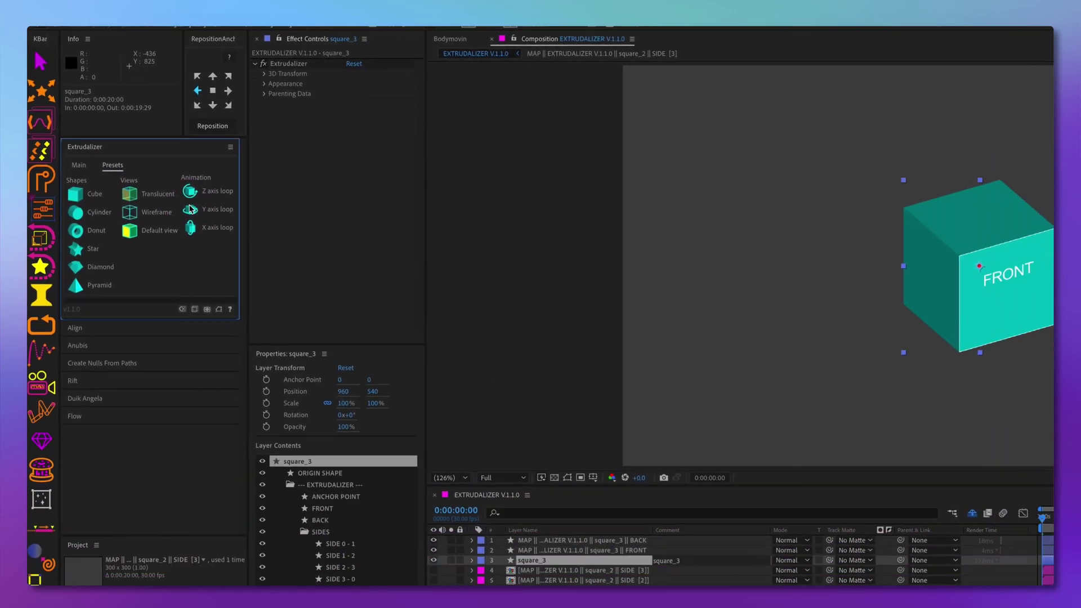
click(190, 210)
- Preview the cube's rotation, checking BACK at 0:00:01:07 and FRONT on the first frame
key(space)
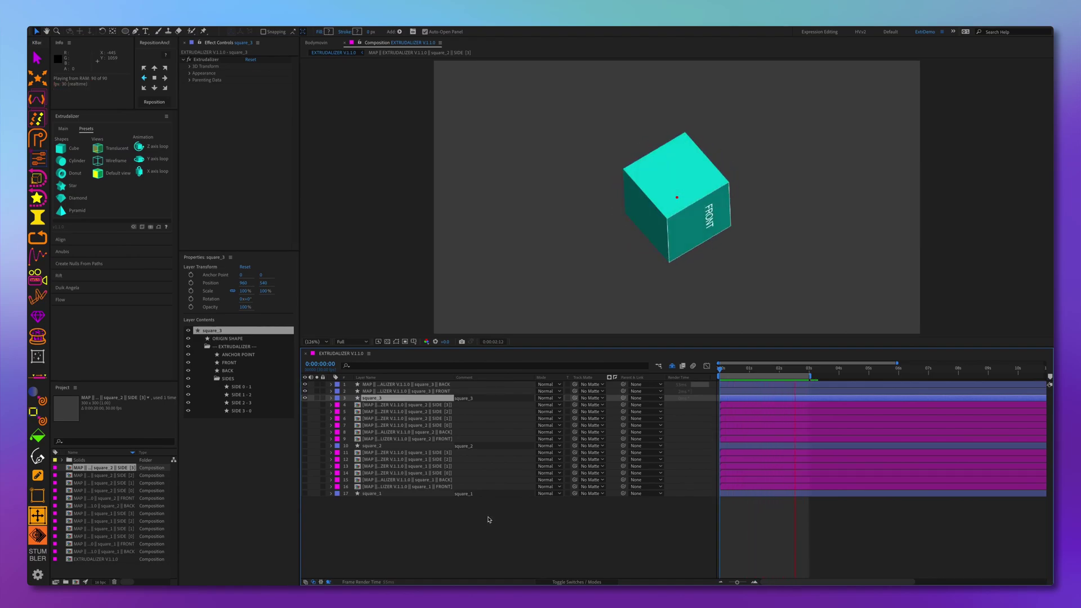
click(369, 397)
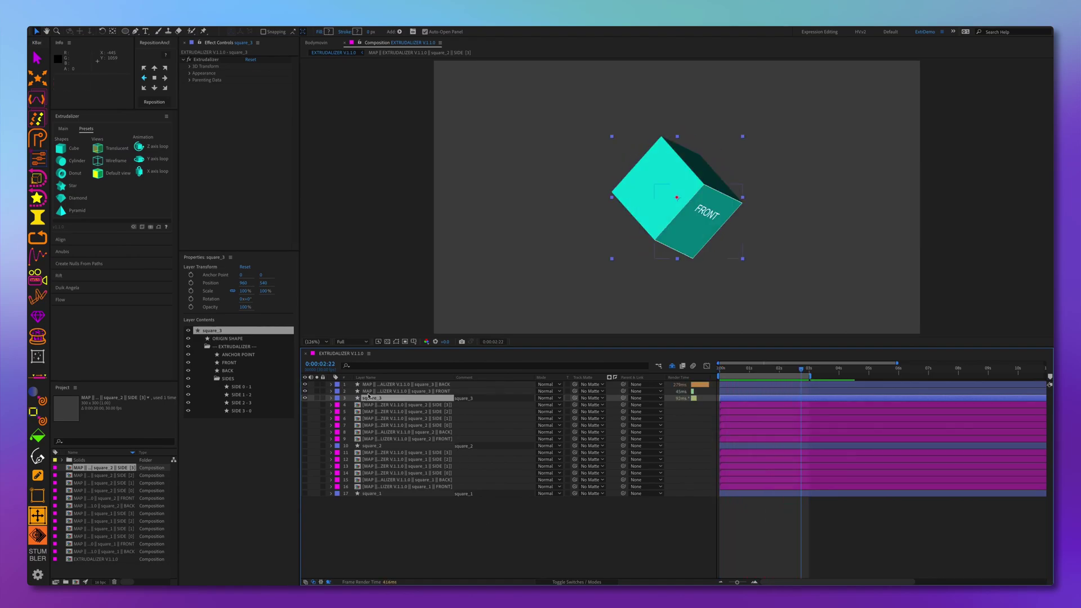
click(331, 390)
drag(800, 389, 720, 387)
key(ctrl+grave)
key(ctrl+shift+a)
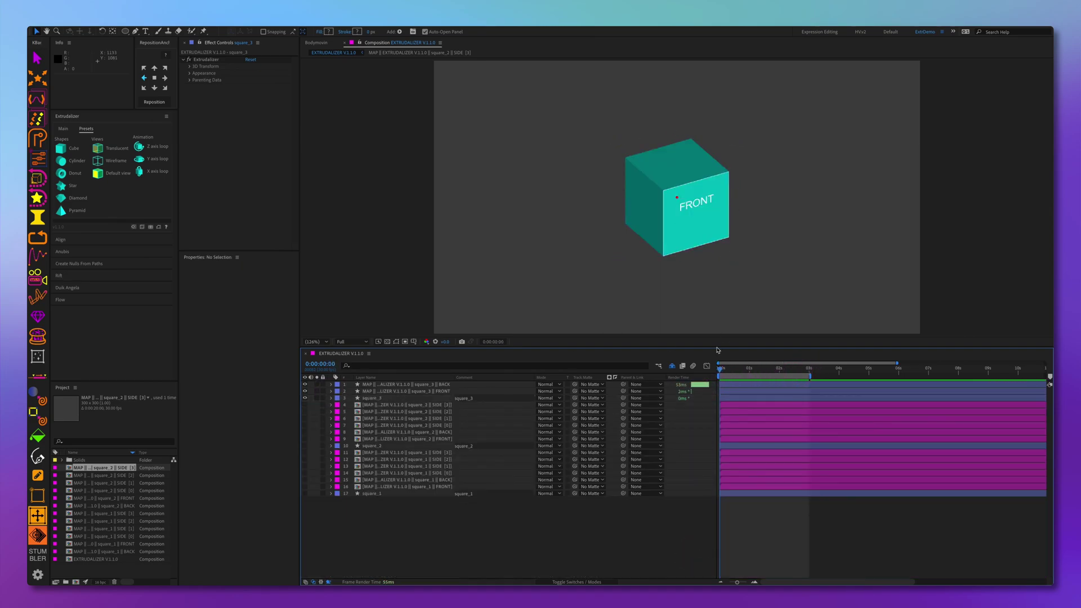
- Move the cube to the right of frame and make layers 4–17 visible again
click(647, 241)
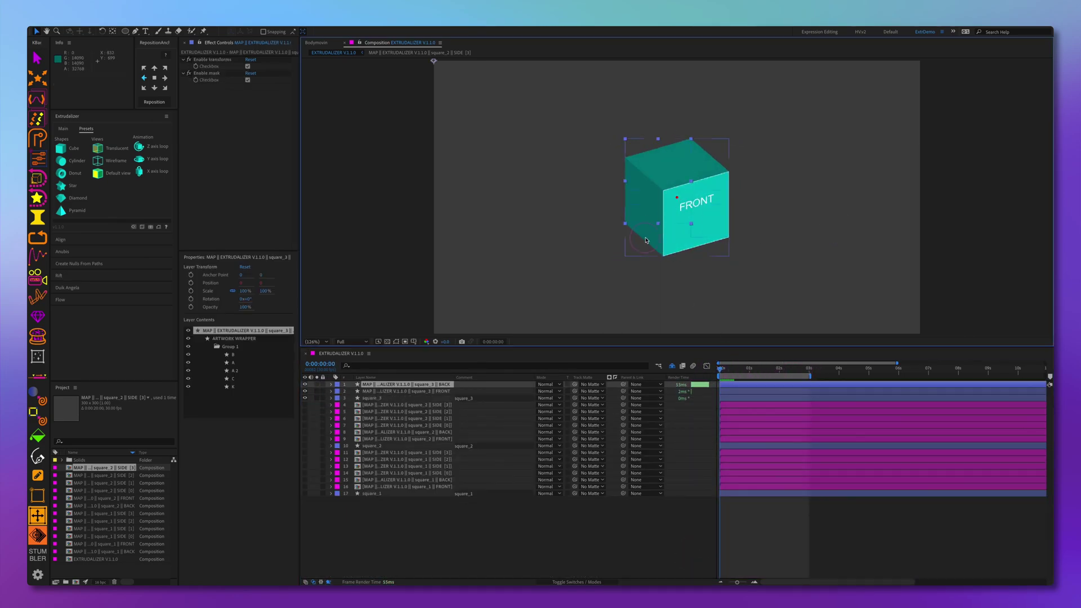
drag(646, 240, 831, 246)
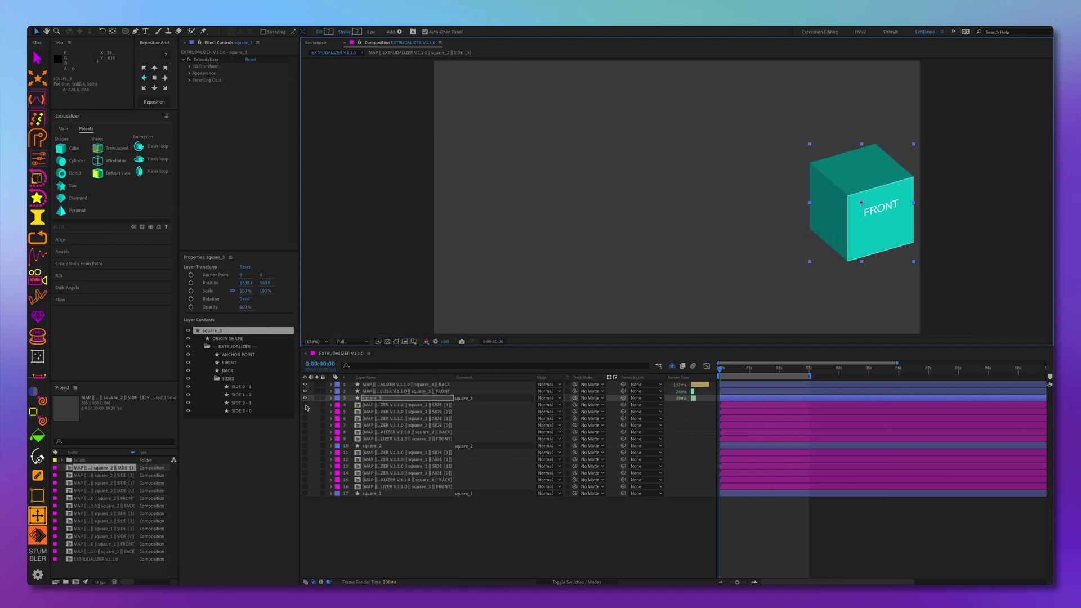
drag(305, 405, 306, 507)
key(space)
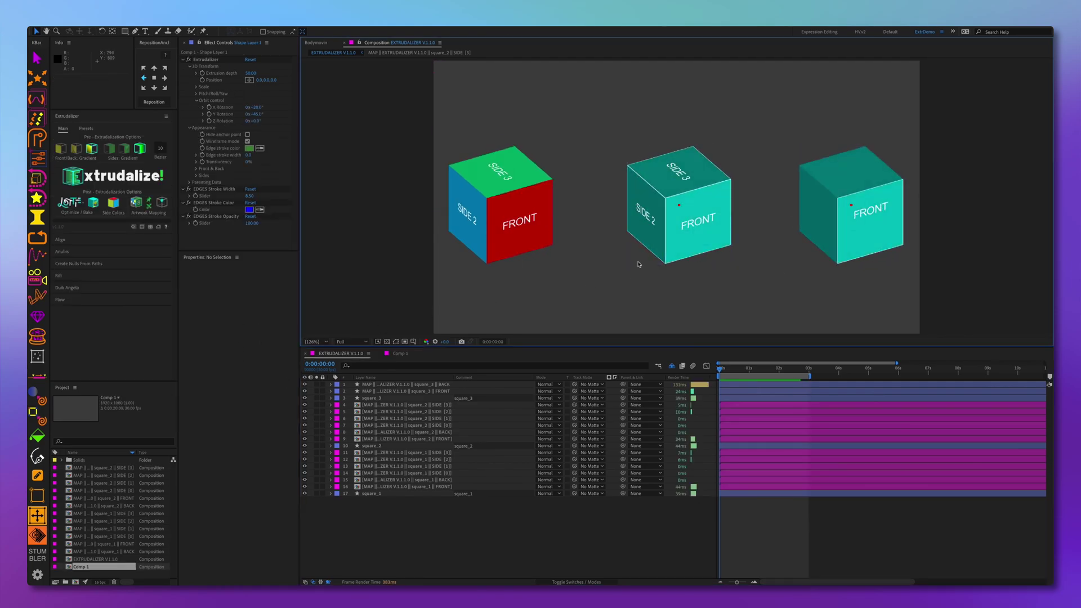
click(493, 220)
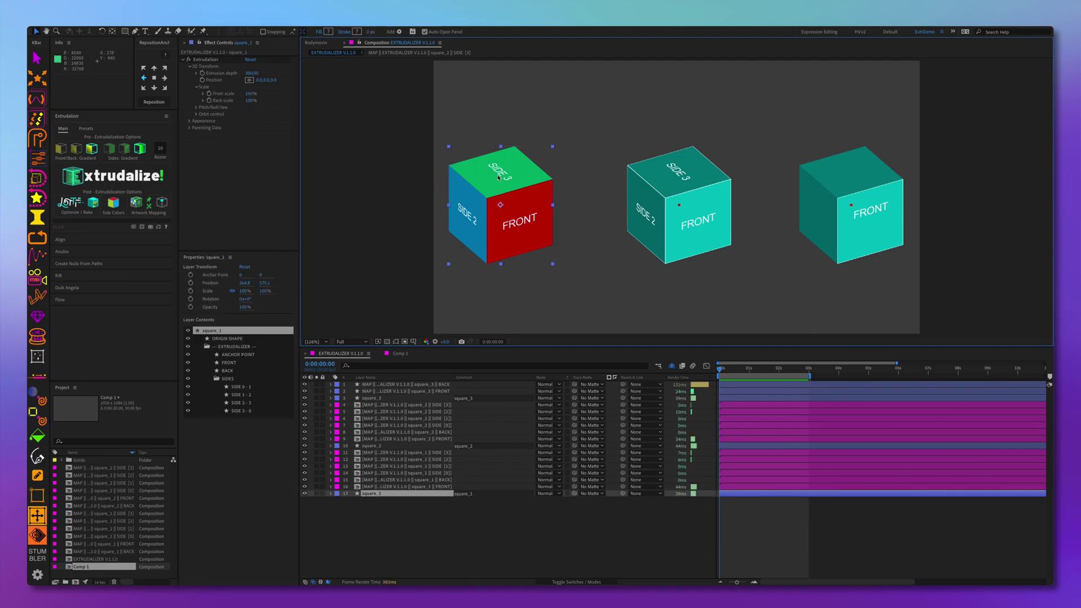
click(416, 460)
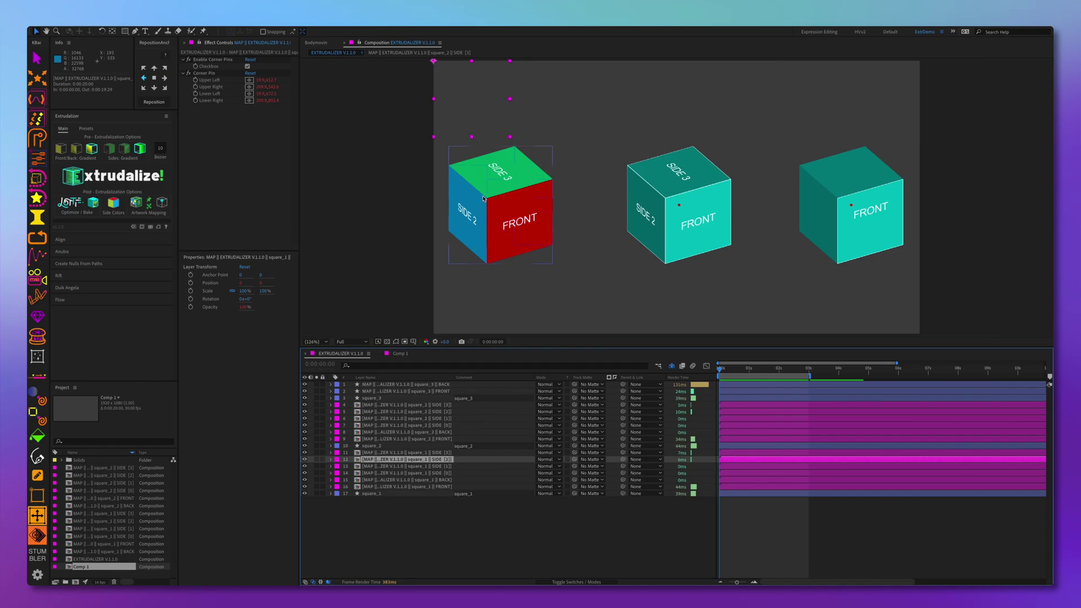
- Select the left cube's six MAP layers (11–16) and switch their mapping to Corner Pin effects
click(398, 452)
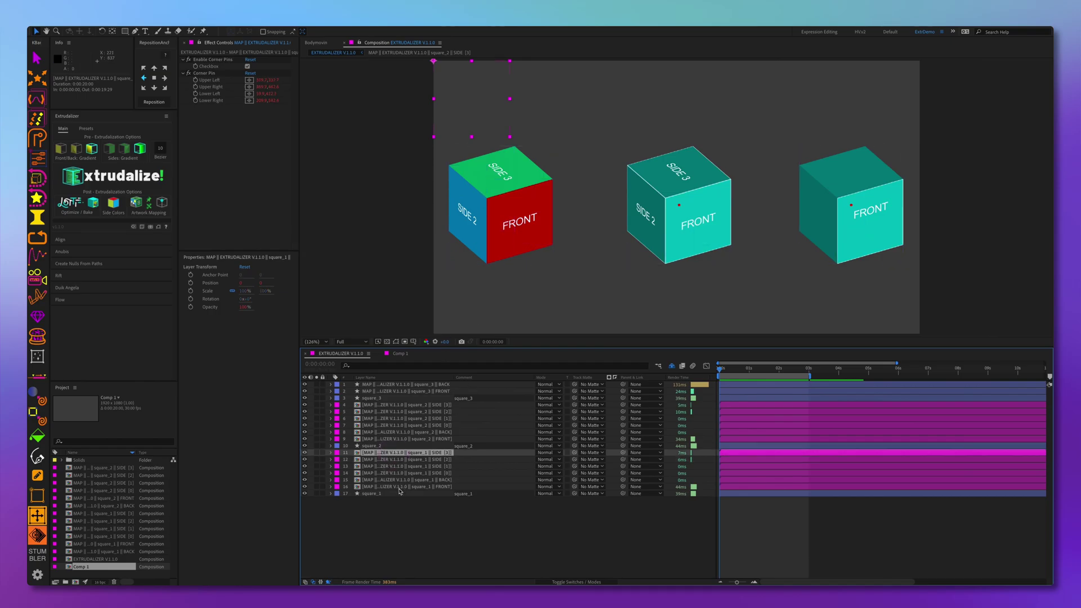
shift+click(399, 487)
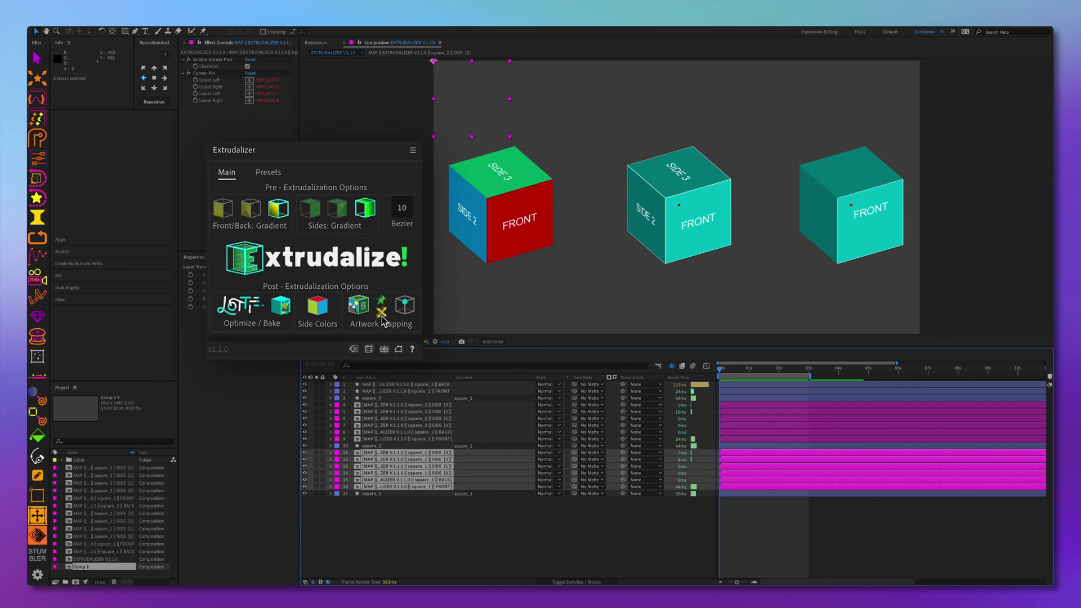
click(382, 316)
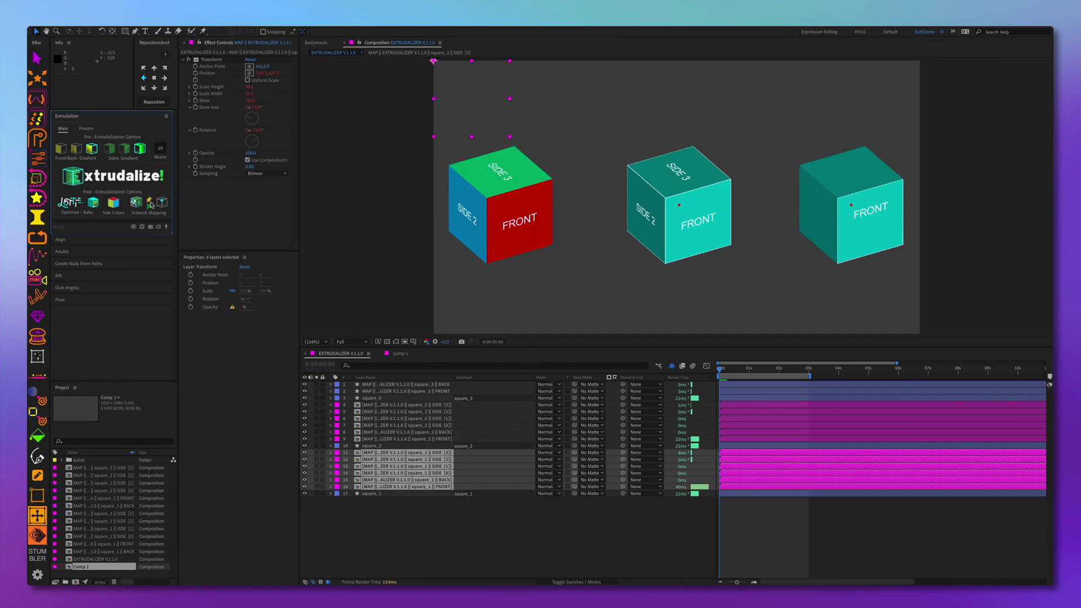
click(149, 203)
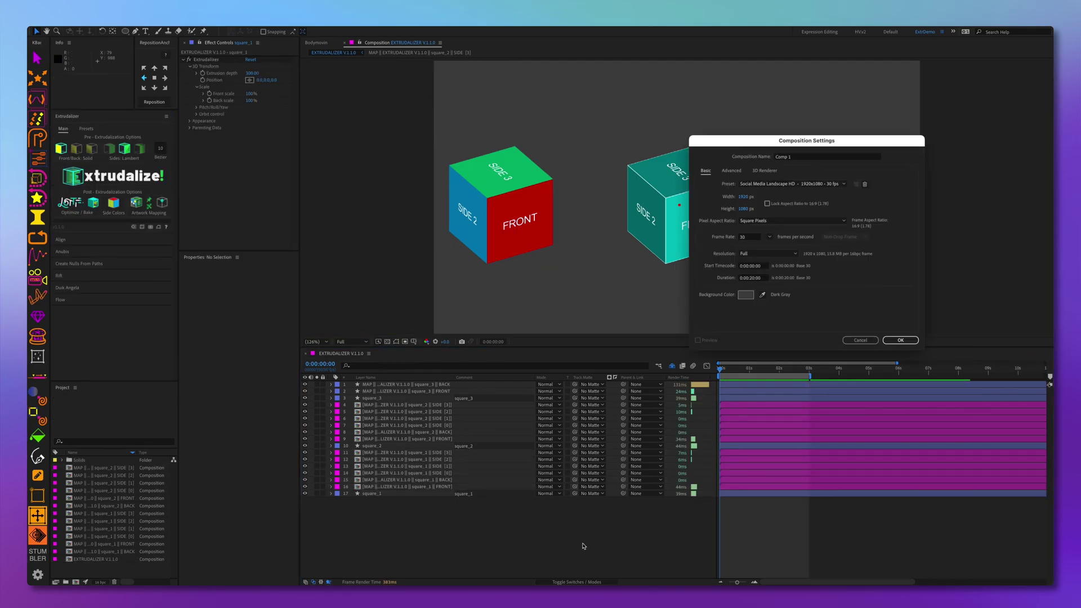
- Create a new comp and draw a tall rectangle with Roundness 61
key(Return)
key(q)
mouse_move(644, 120)
mouse_down()
mouse_move(707, 282)
mouse_move(757, 295)
mouse_up()
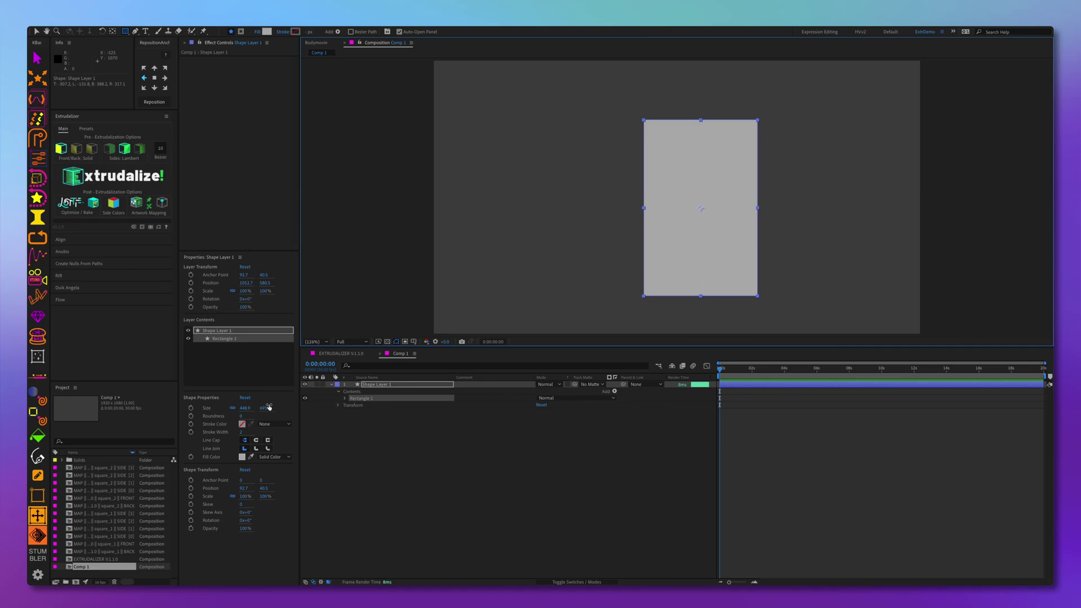
drag(241, 415, 277, 417)
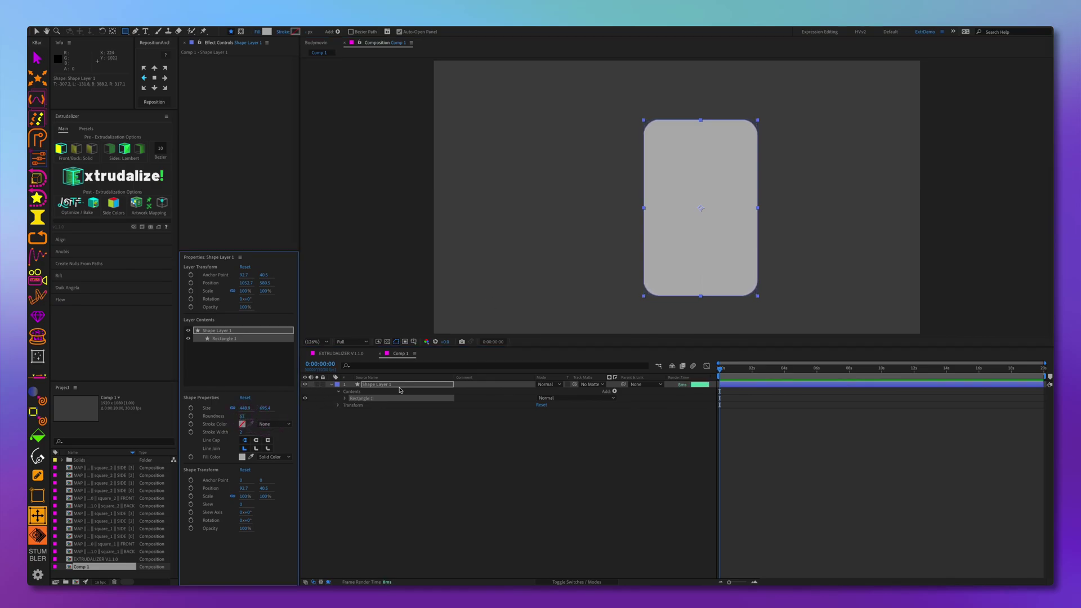
- Convert the rectangle to a Bezier path and extrudalize it with Lambert shading
right_click(369, 398)
click(388, 404)
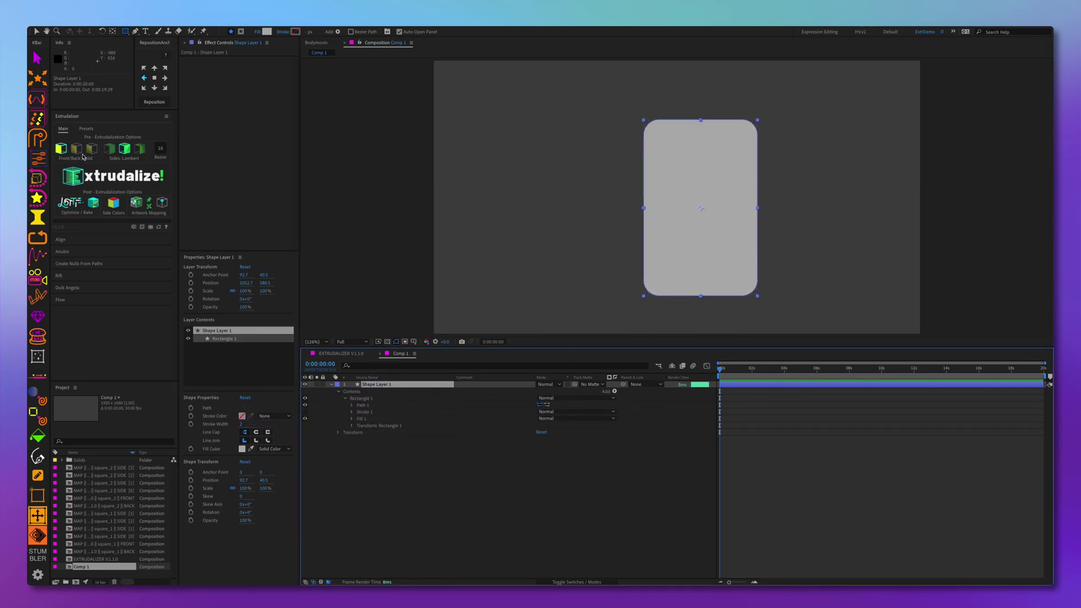
click(76, 148)
click(135, 176)
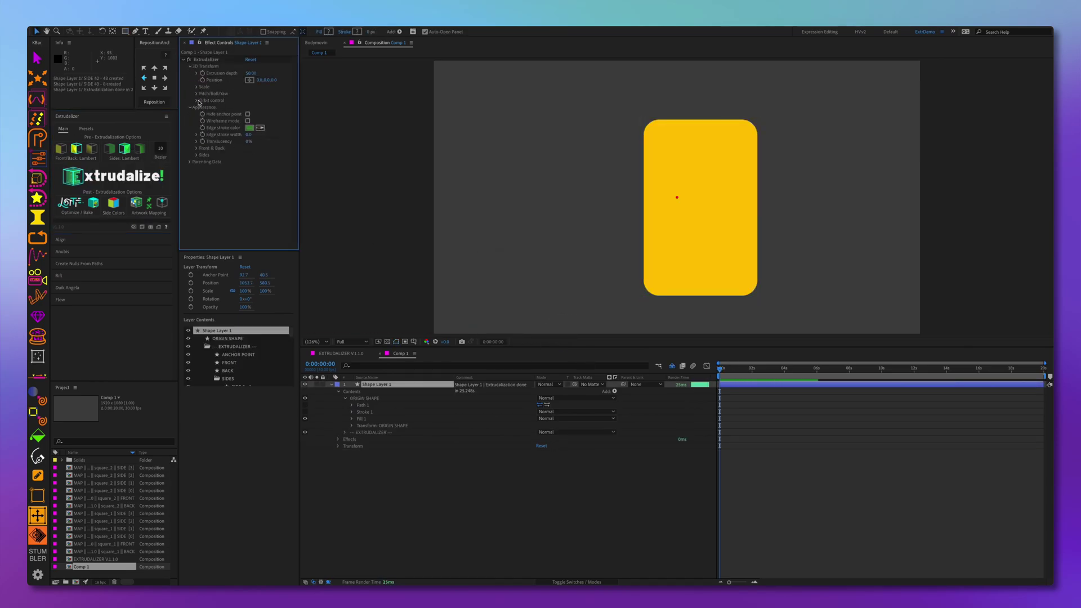
- Orbit the card via the X/Y Rotation controls and set edge stroke width to 1
click(196, 100)
mouse_move(255, 114)
mouse_down()
mouse_move(287, 110)
mouse_move(250, 113)
mouse_up()
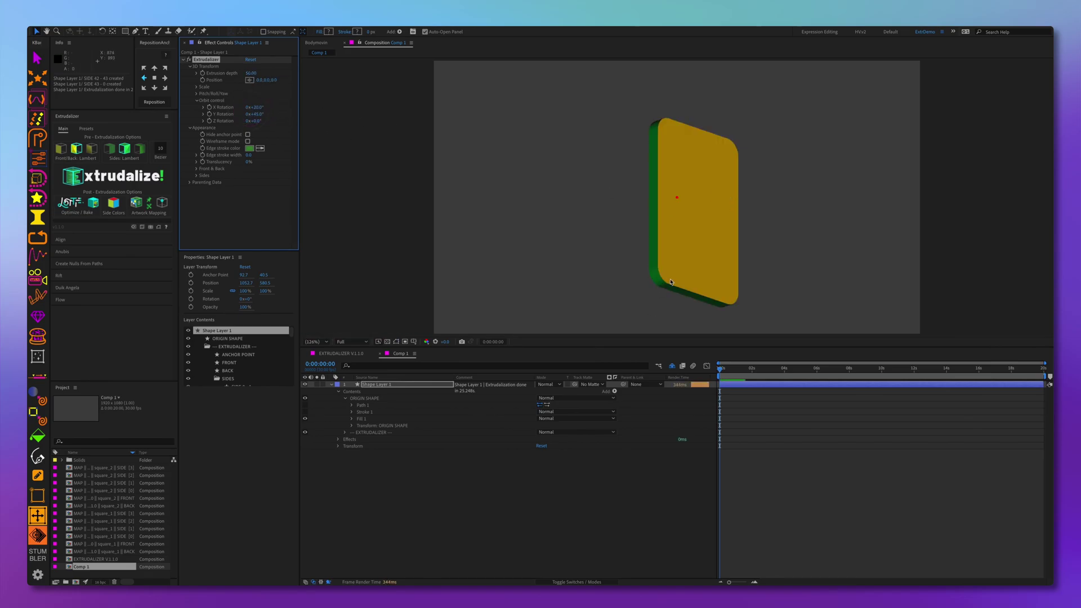
scroll(664, 282, up, 5)
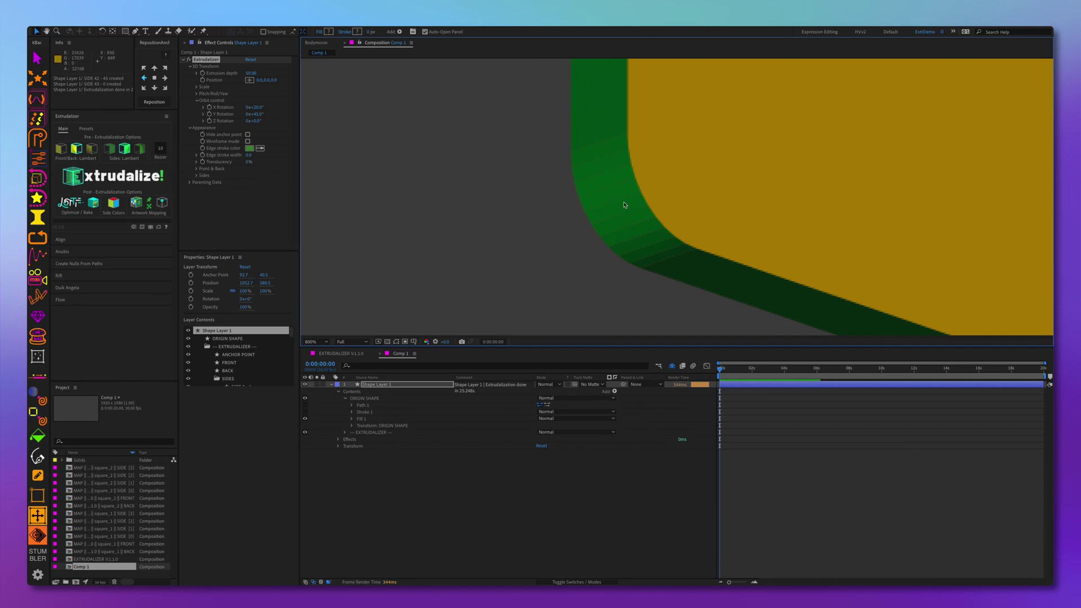
click(249, 155)
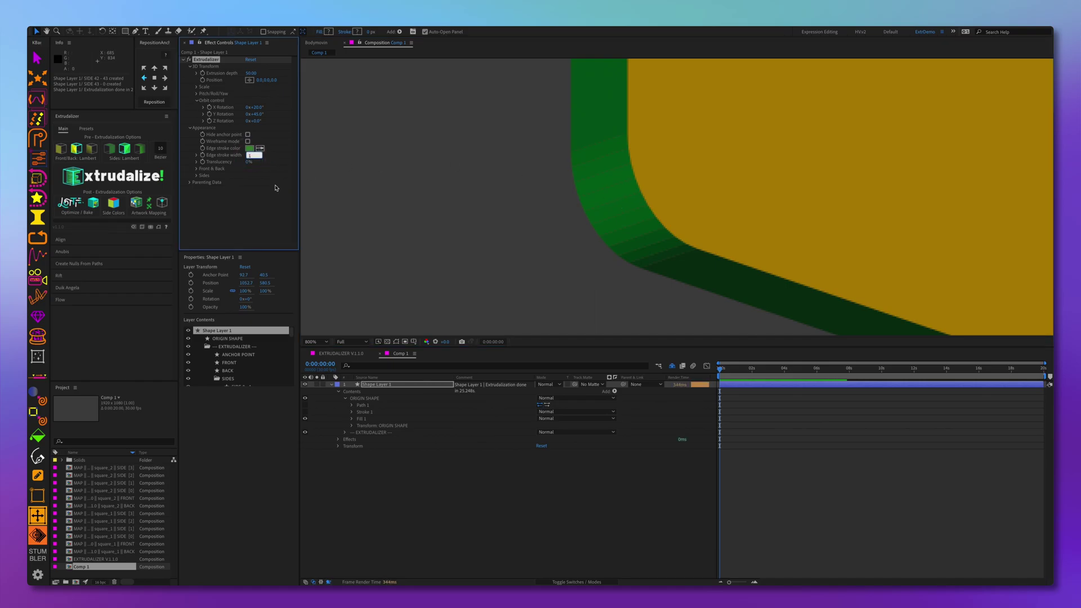
key(Return)
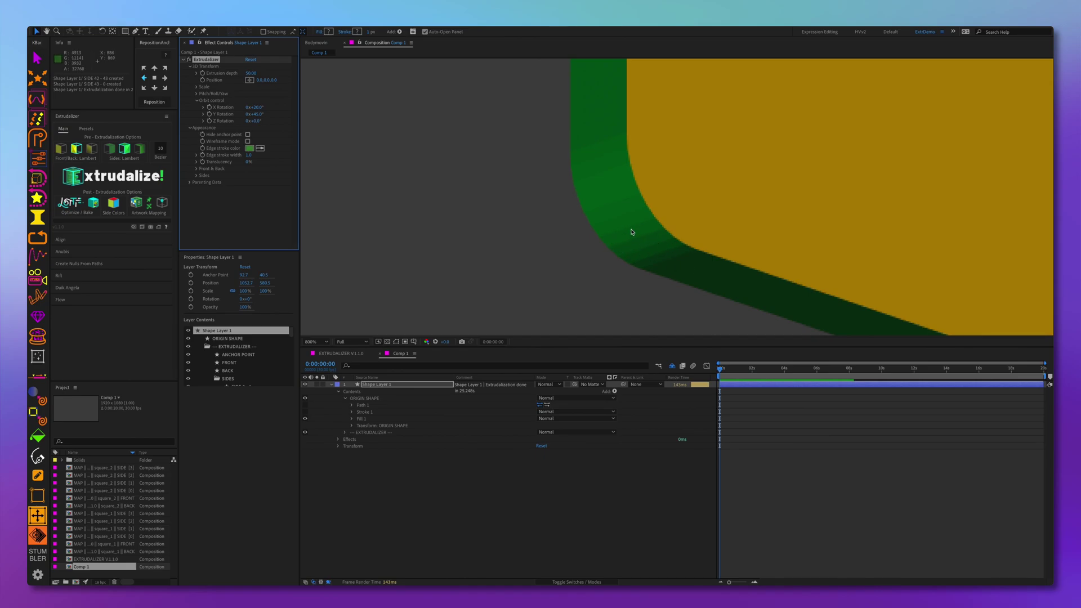
- Zoom and pan the view to inspect the card's bottom edge
scroll(632, 231, down, 1)
scroll(629, 236, down, 1)
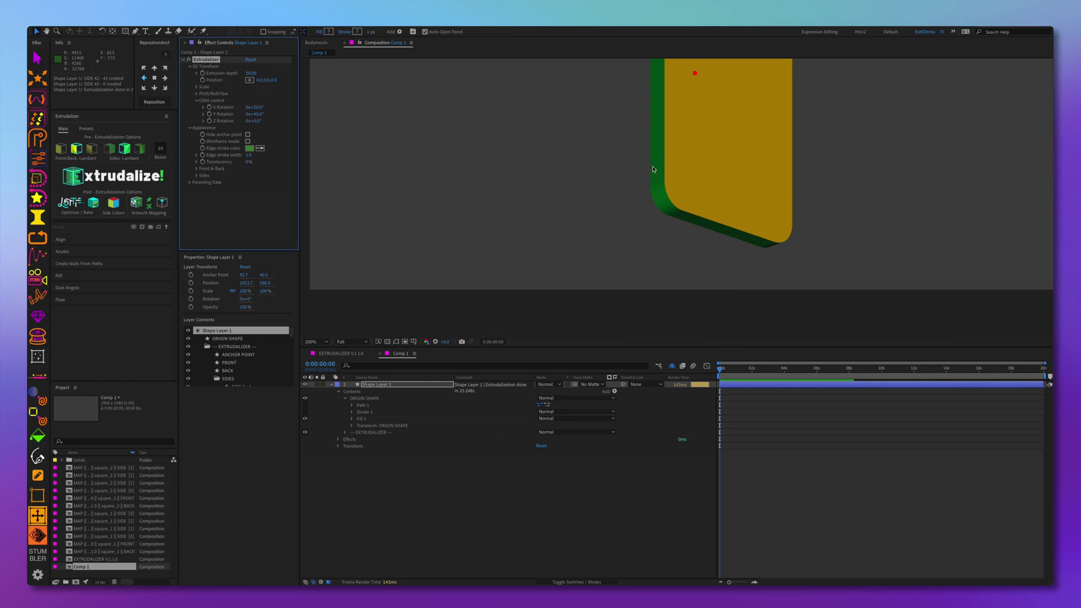
key(h)
drag(666, 145, 637, 287)
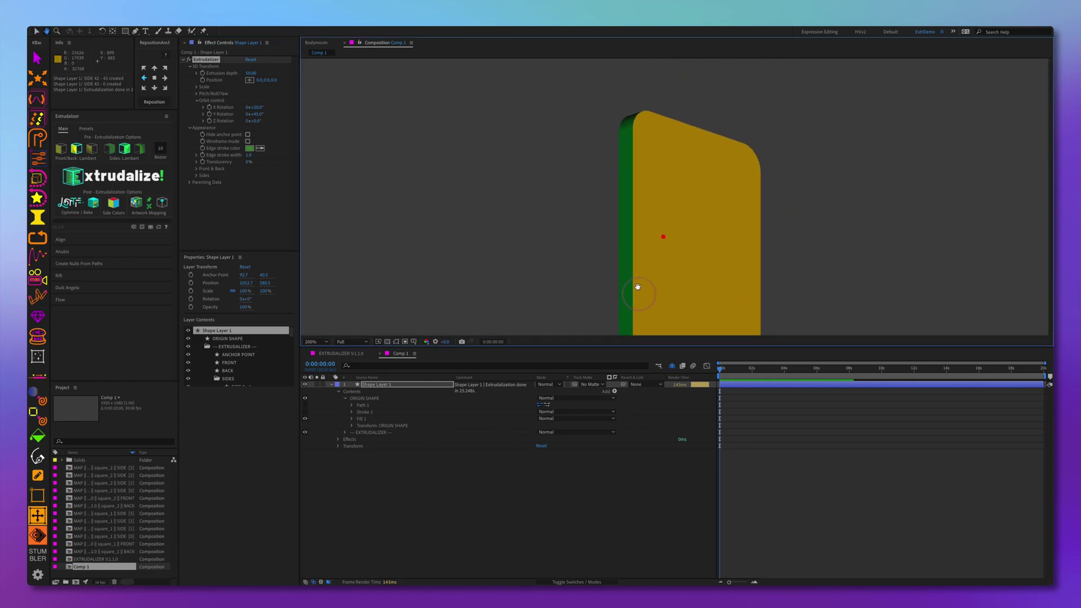
drag(667, 184, 644, 112)
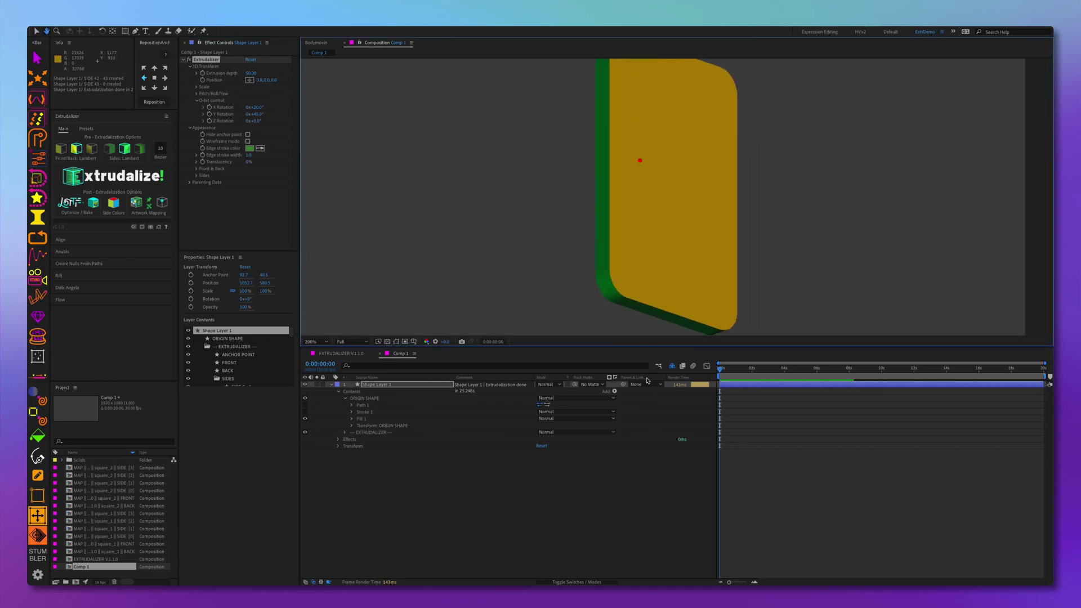
key(v)
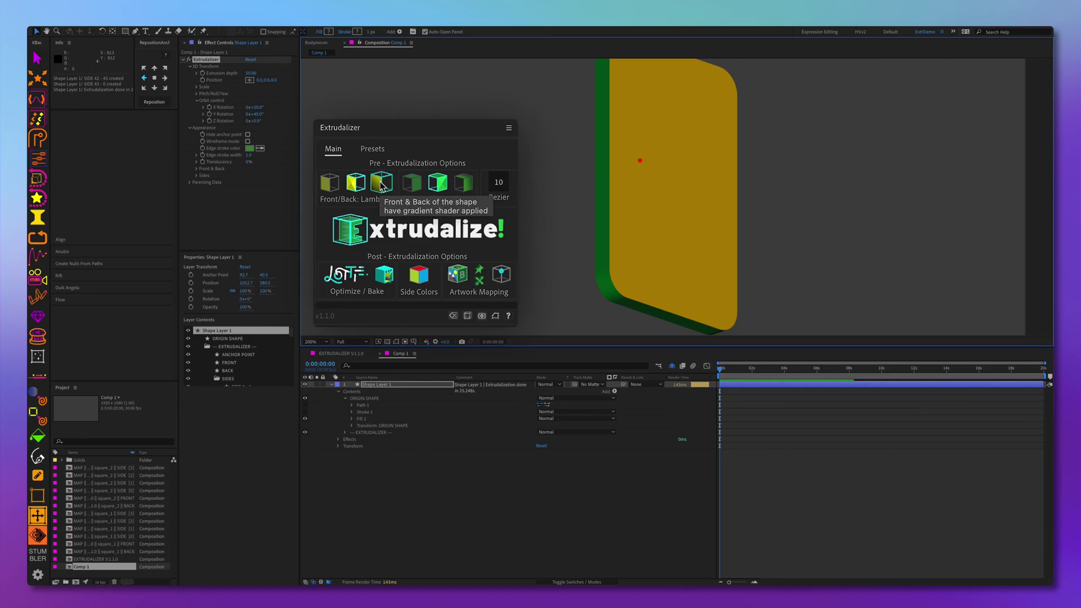
- Set Front/Back and Sides shading to Gradient and re-extrudalize the card
click(380, 193)
click(464, 186)
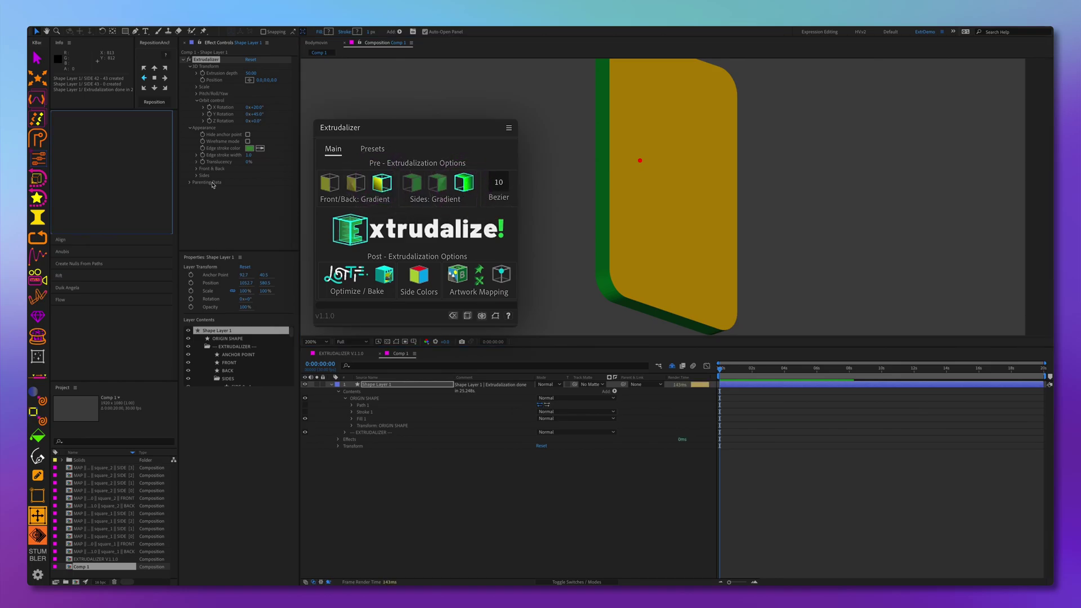
click(405, 233)
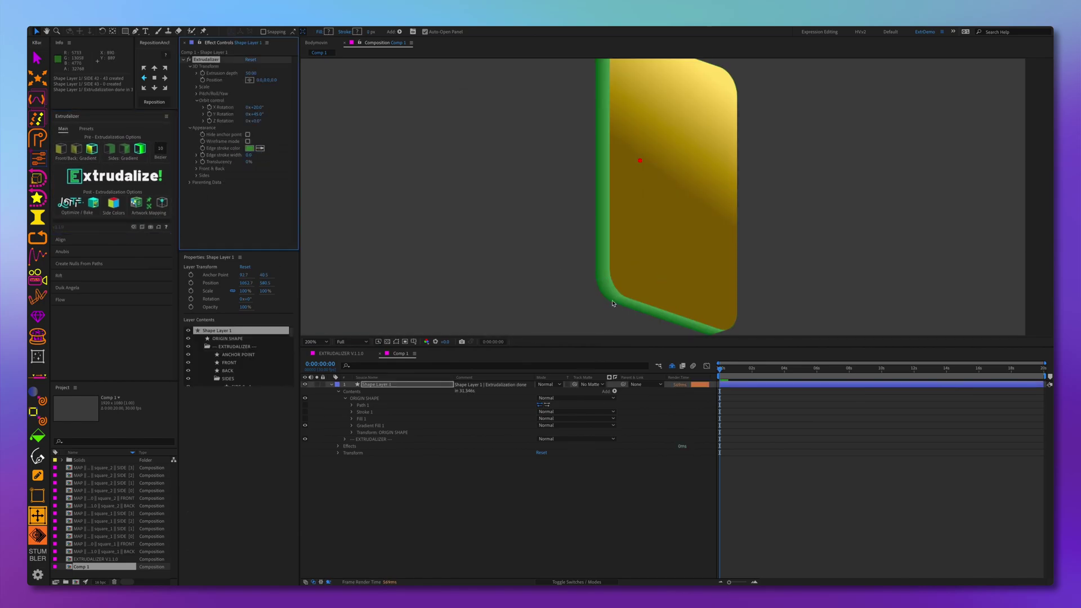
- Set the edge stroke width to 1.0 and pan the view to centre the card
scroll(614, 304, up, 3)
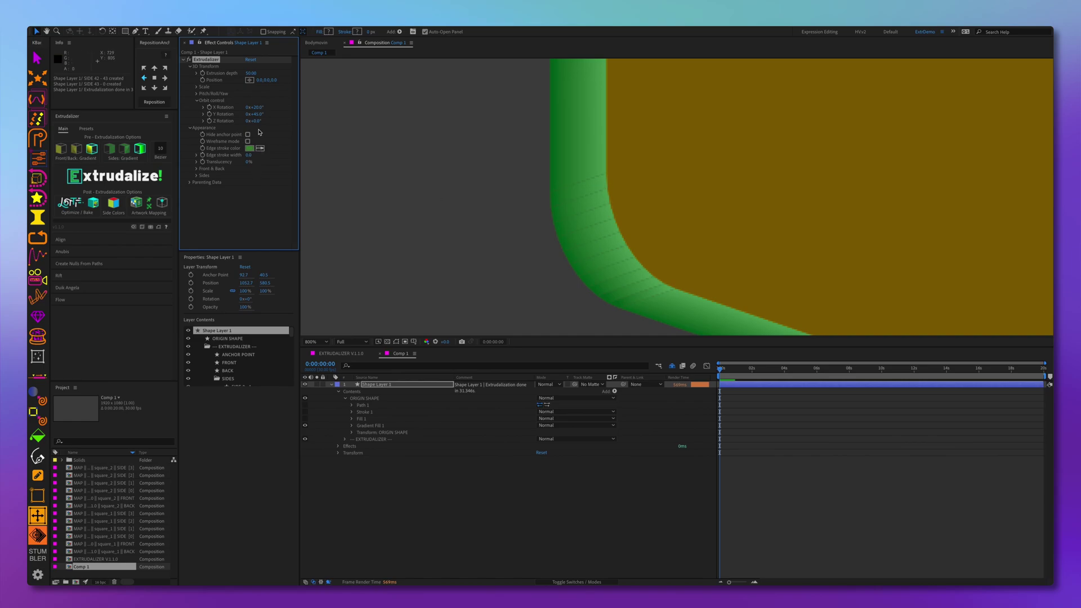
mouse_move(250, 159)
mouse_down()
mouse_move(514, 241)
mouse_move(251, 201)
mouse_up()
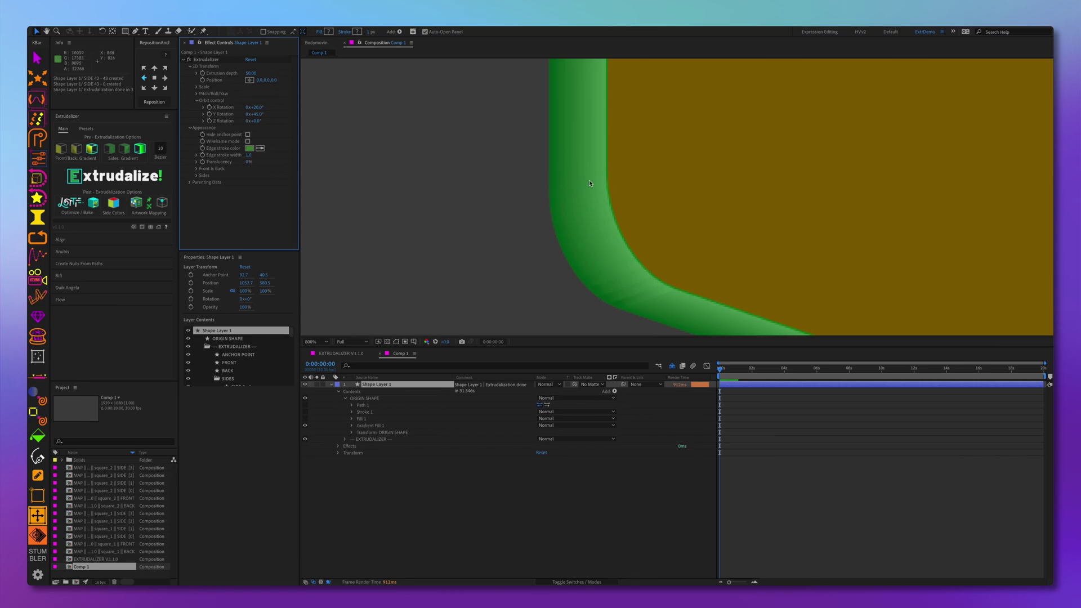
scroll(584, 220, down, 3)
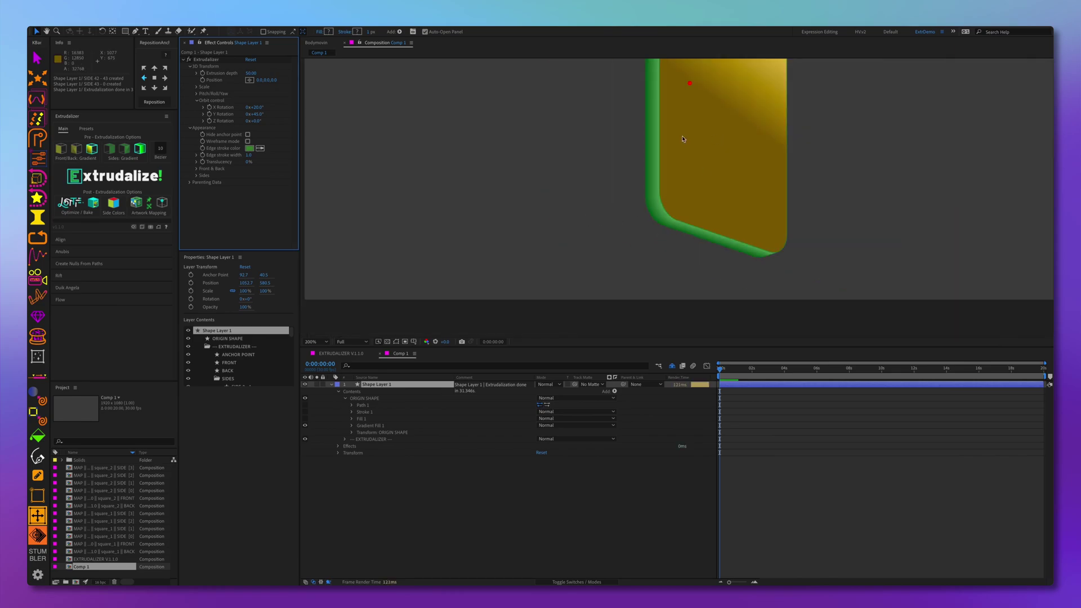
key(h)
drag(681, 137, 598, 201)
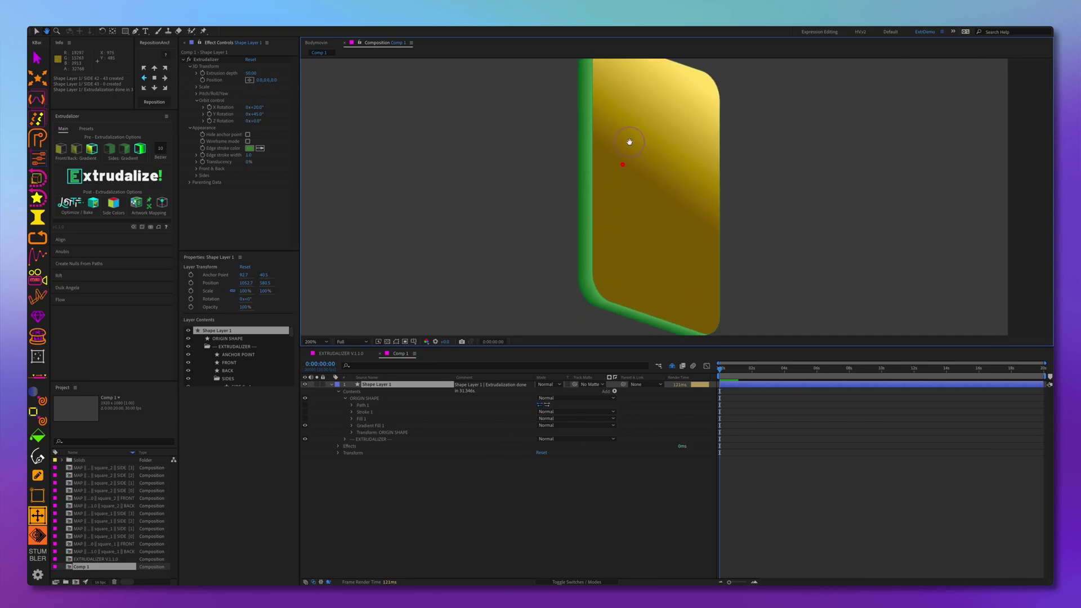
drag(629, 144, 630, 173)
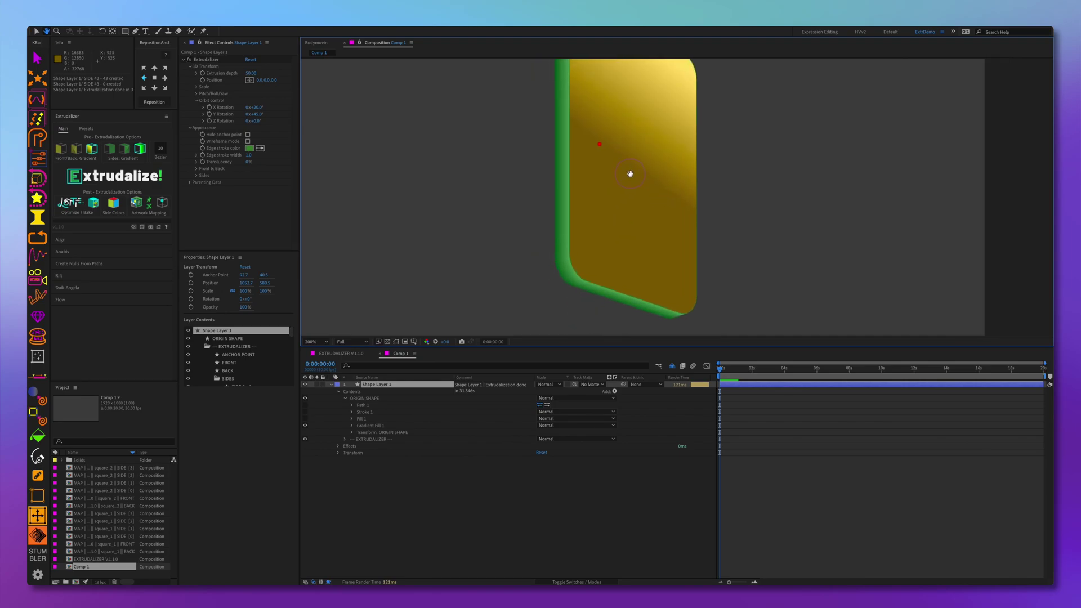
key(v)
click(338, 391)
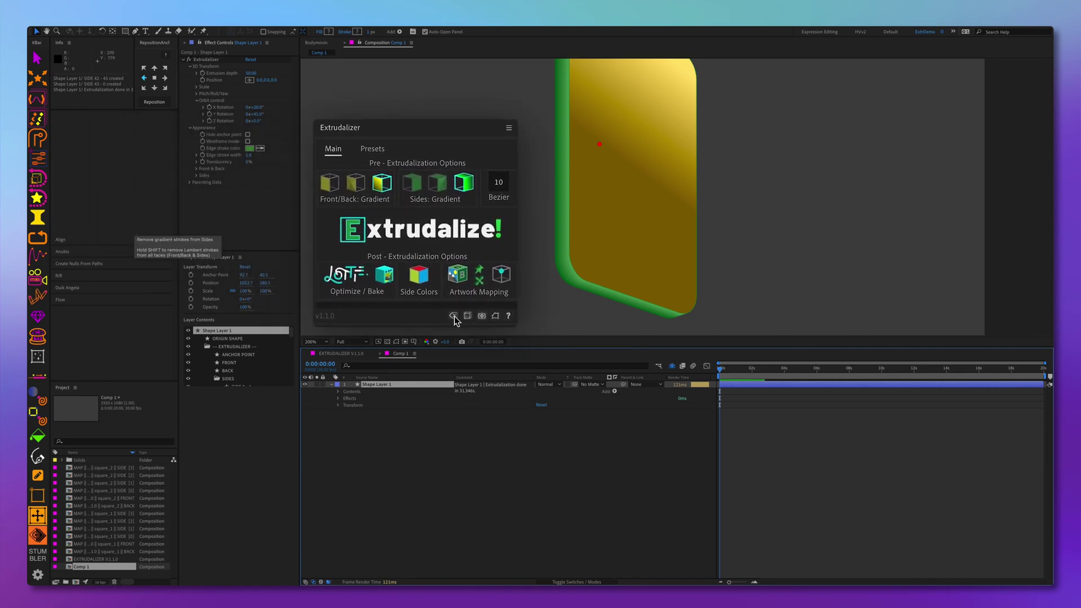
- Remove the card's side strokes, then undo to restore them
click(453, 317)
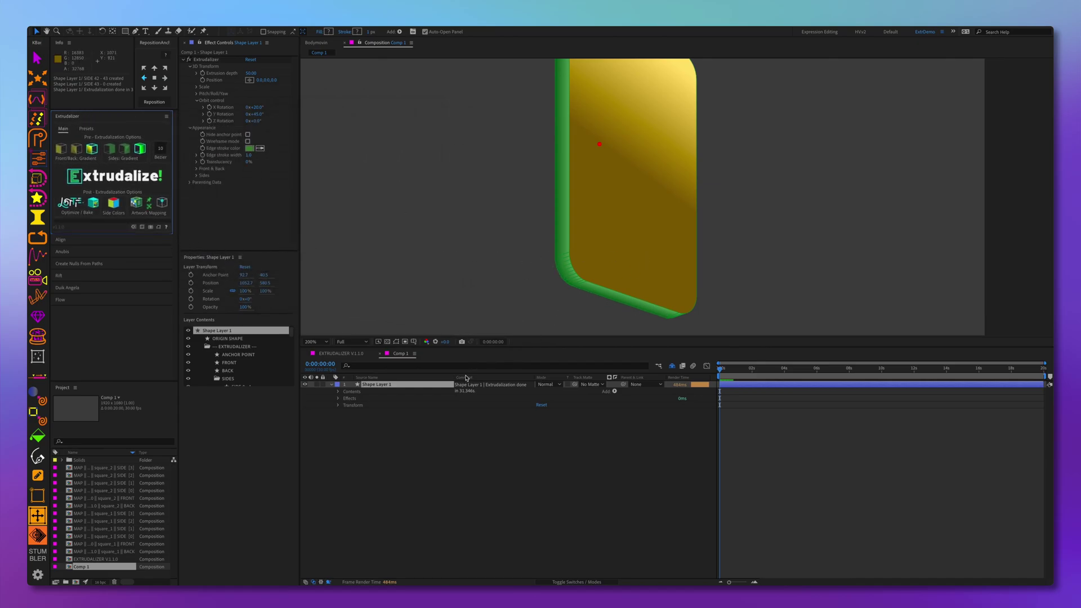
click(481, 352)
key(ctrl+z)
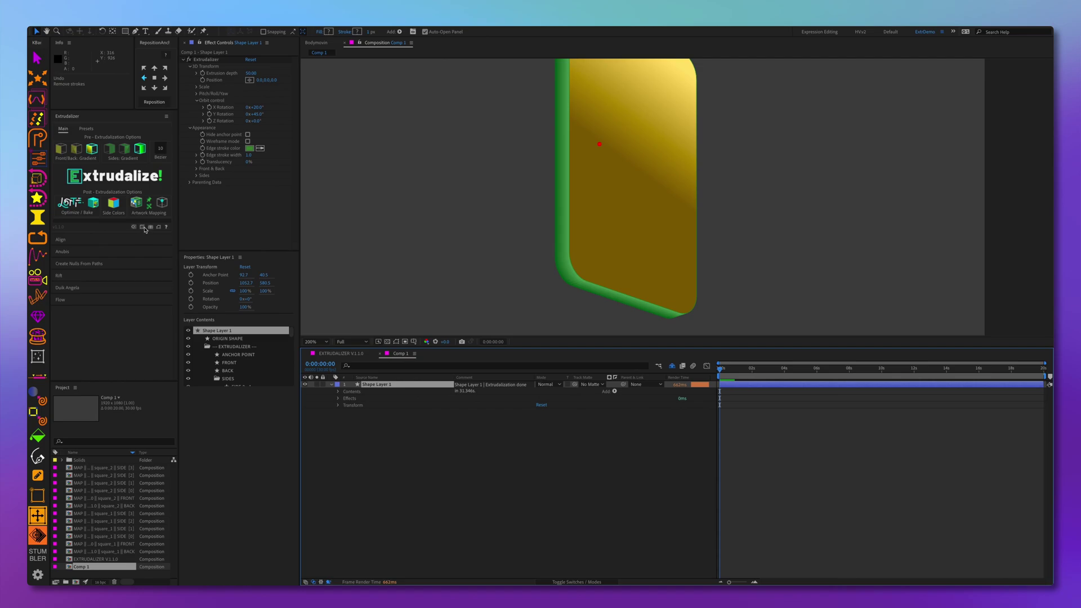
- Turn on Wireframe mode so the card's corners show green edge lines
key(space)
drag(652, 212, 613, 127)
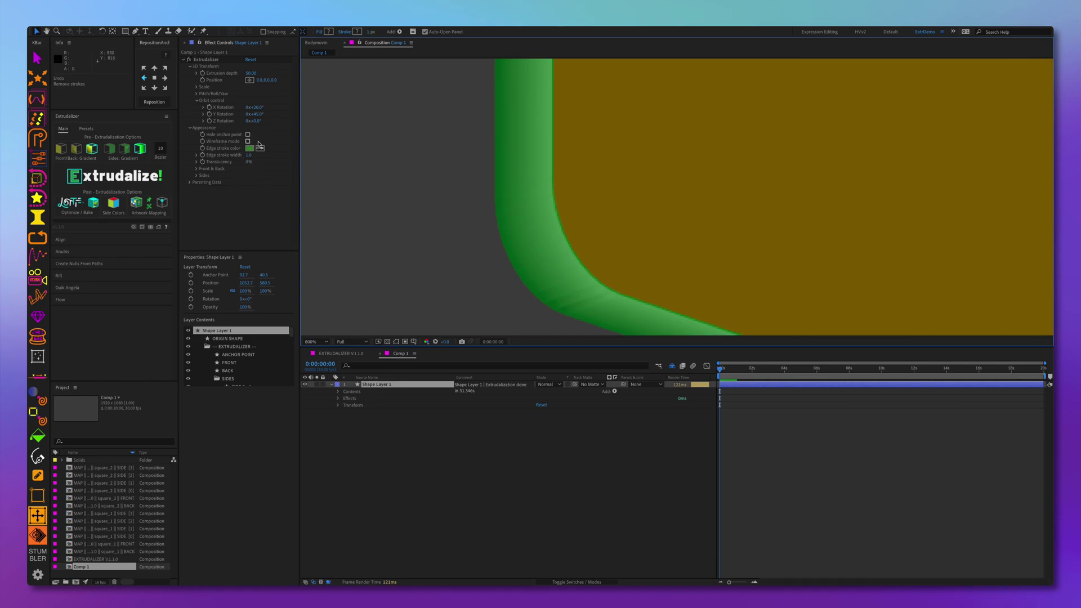
click(248, 141)
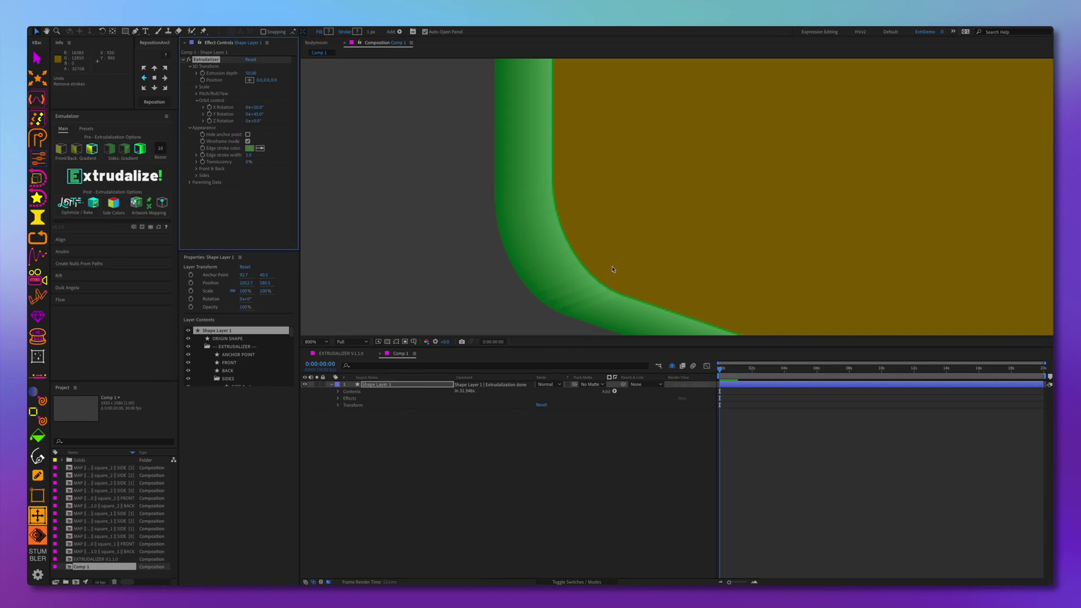
scroll(612, 269, down, 1)
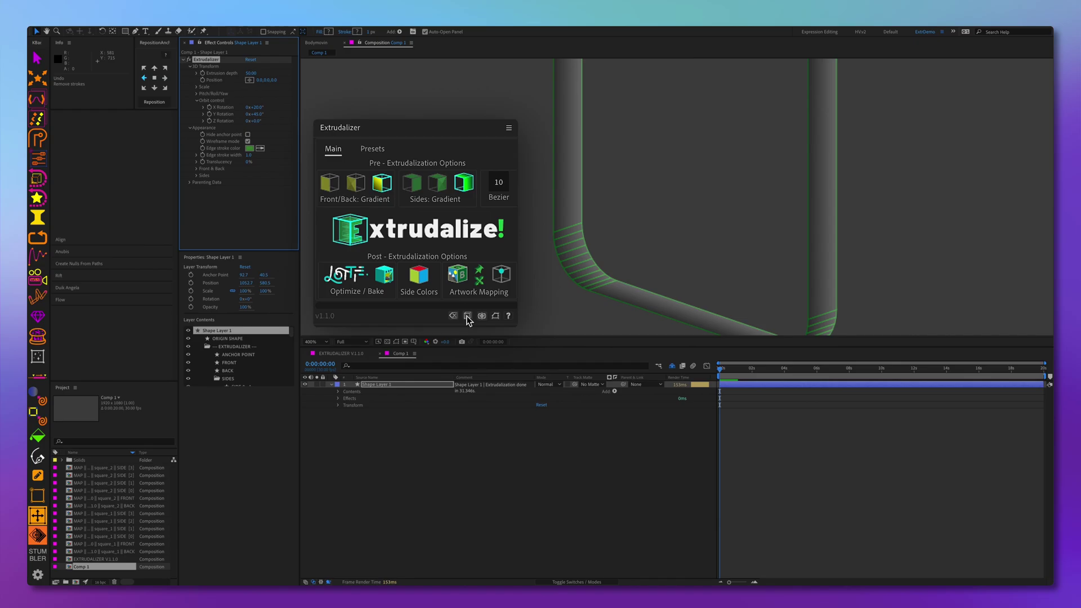
- Add separate edge strokes, set the green edge width to 0 and EDGES width to 8.50
click(467, 316)
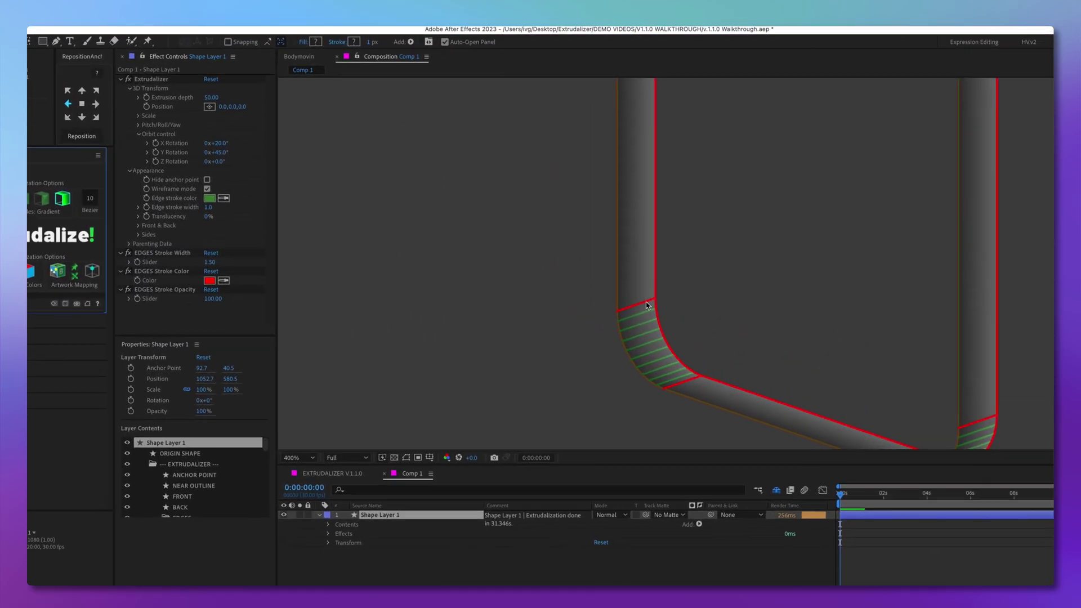
click(147, 231)
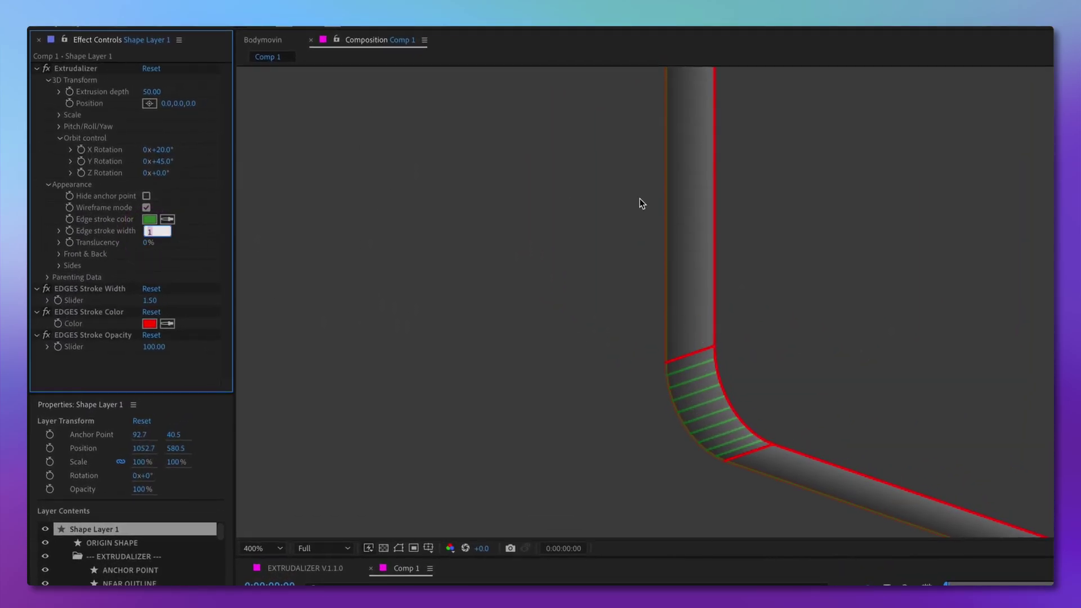
text(0)
key(Return)
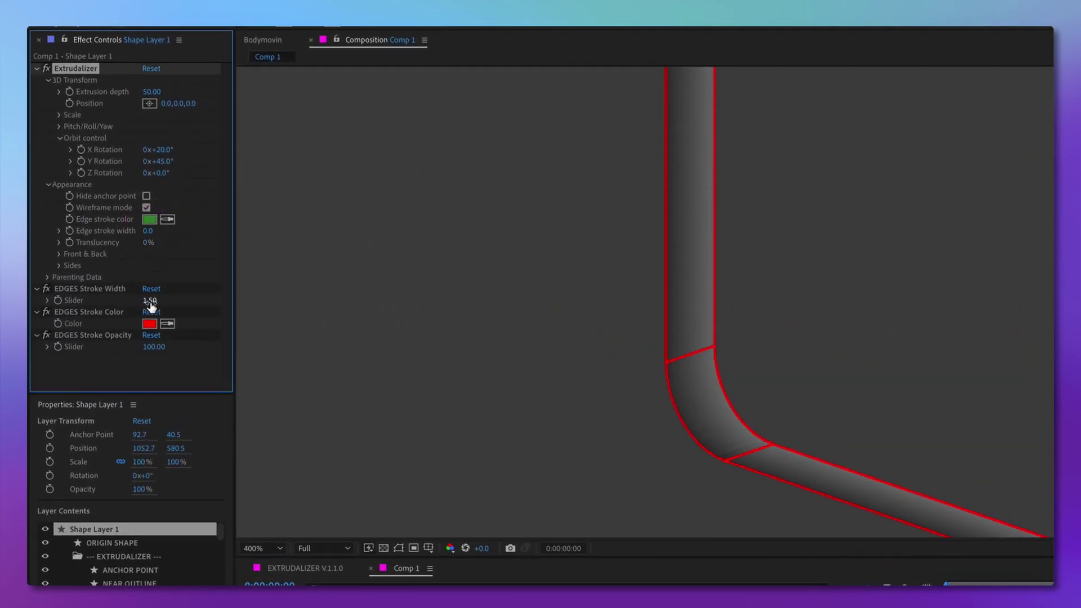
drag(149, 300, 153, 301)
scroll(859, 304, down, 2)
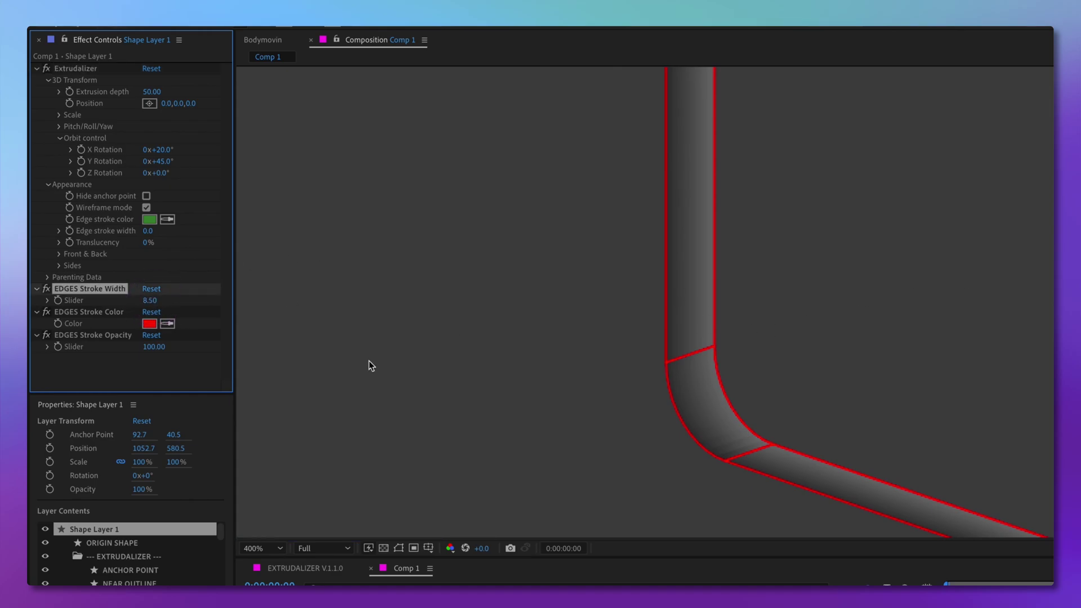
- Change the edge stroke colour to blue
click(149, 323)
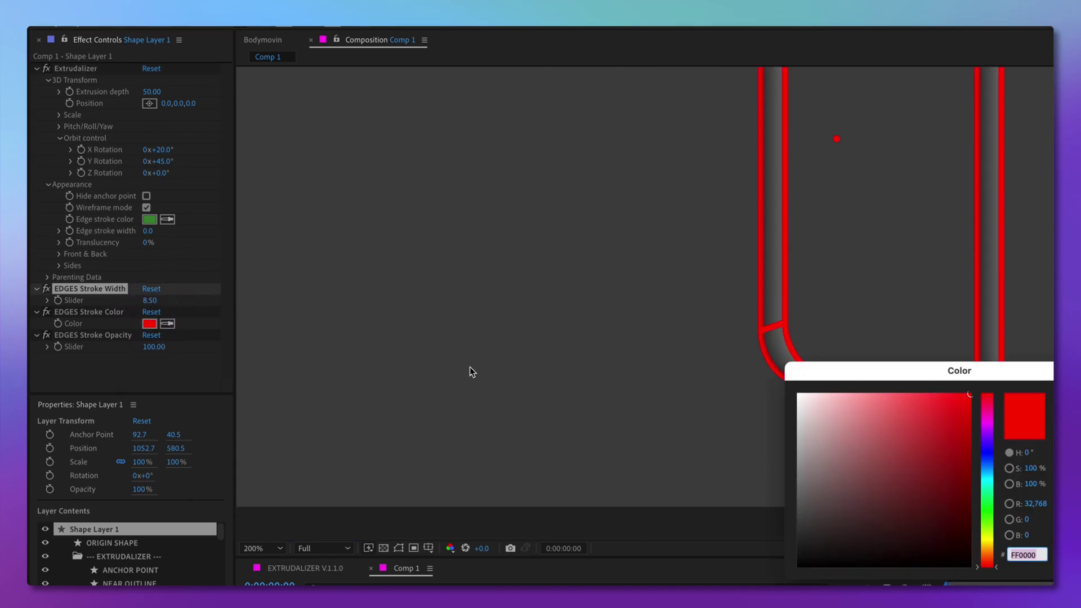
click(992, 447)
key(Return)
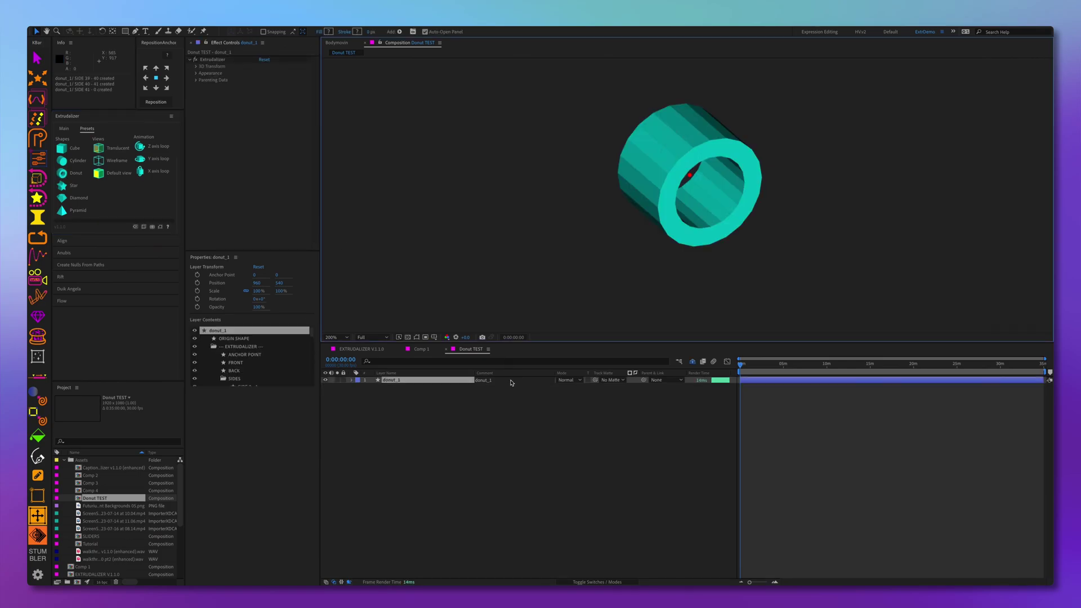
- Re-extrudalize the donut from Main, then optimize it for Lottie checking every 5 frames
click(63, 128)
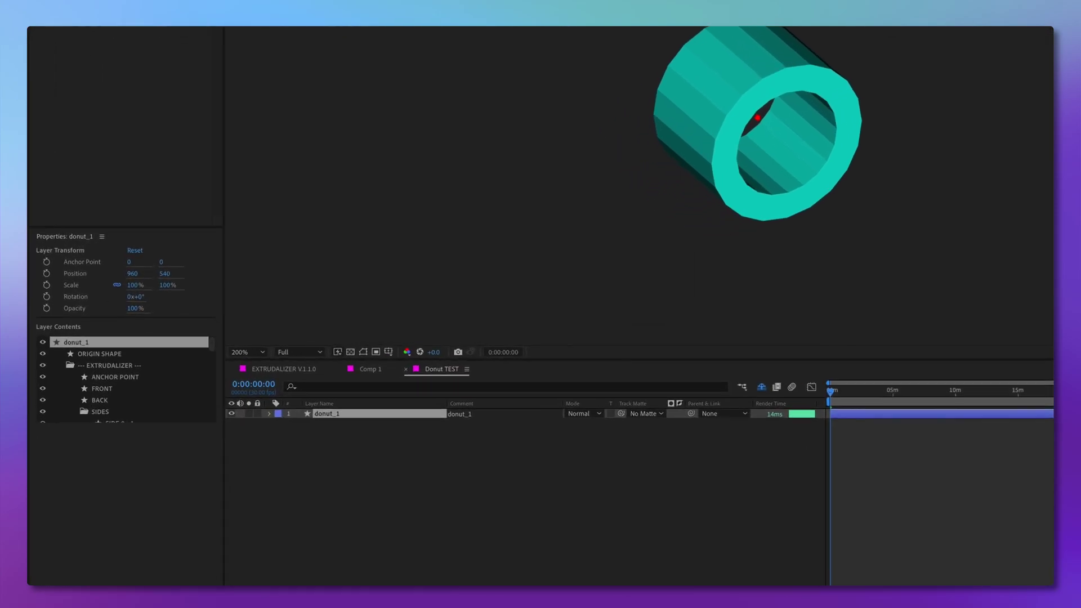
click(115, 175)
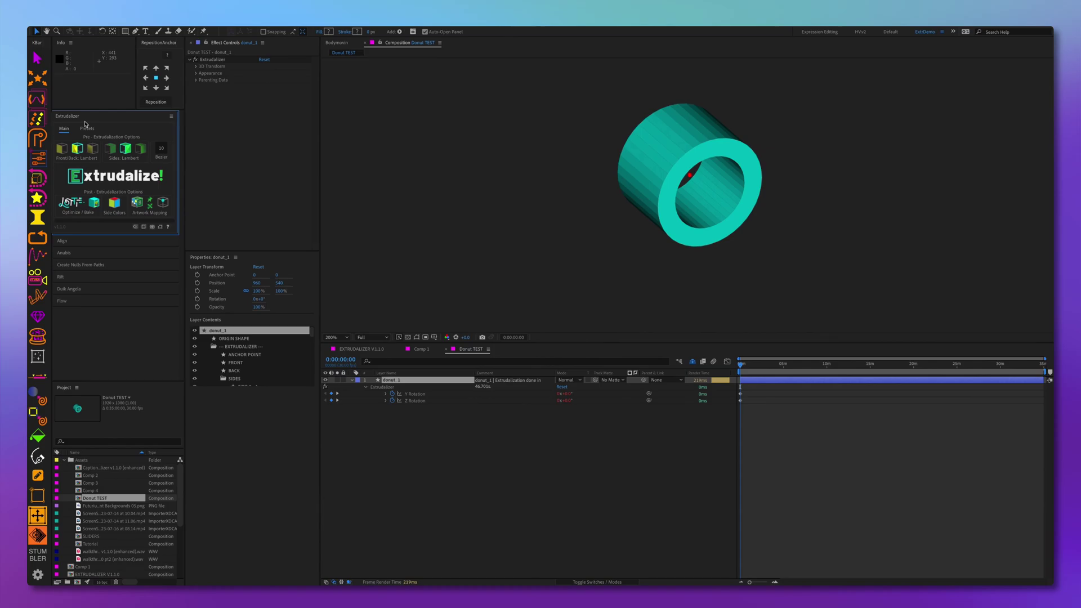
click(71, 203)
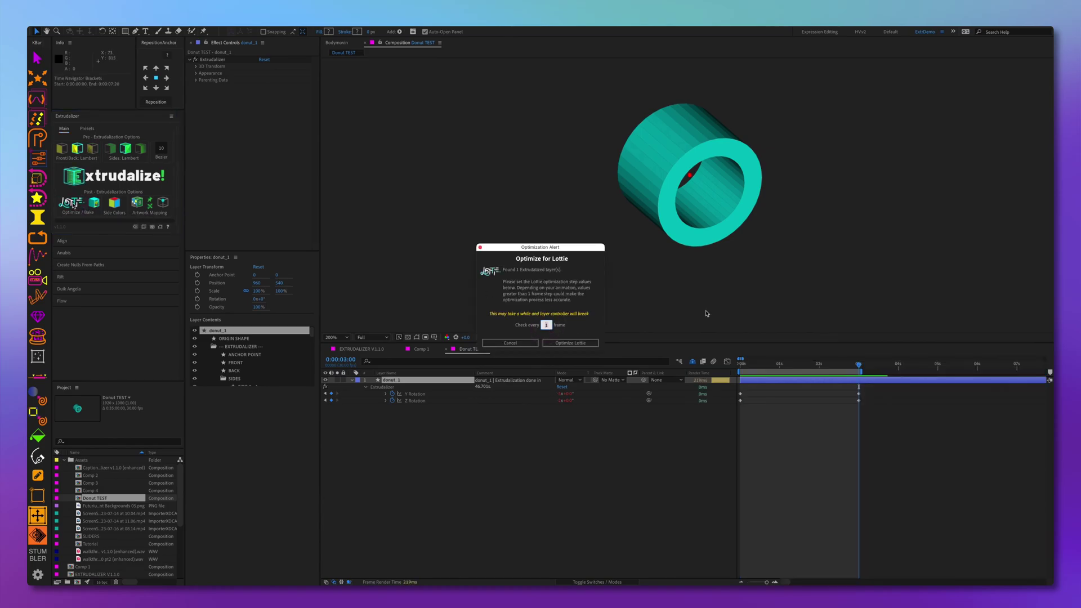
text(5)
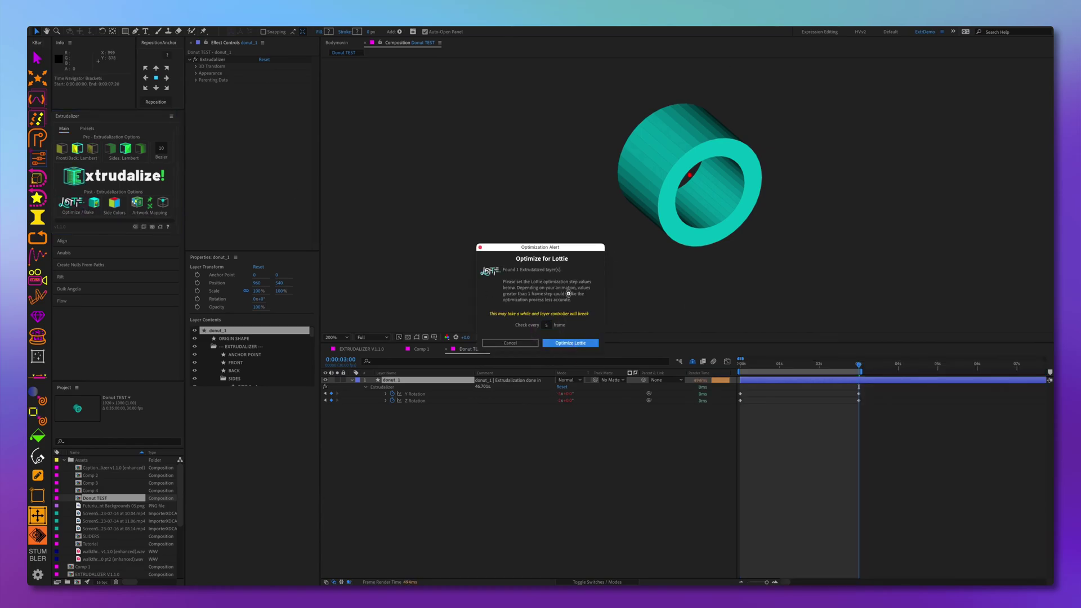
key(Return)
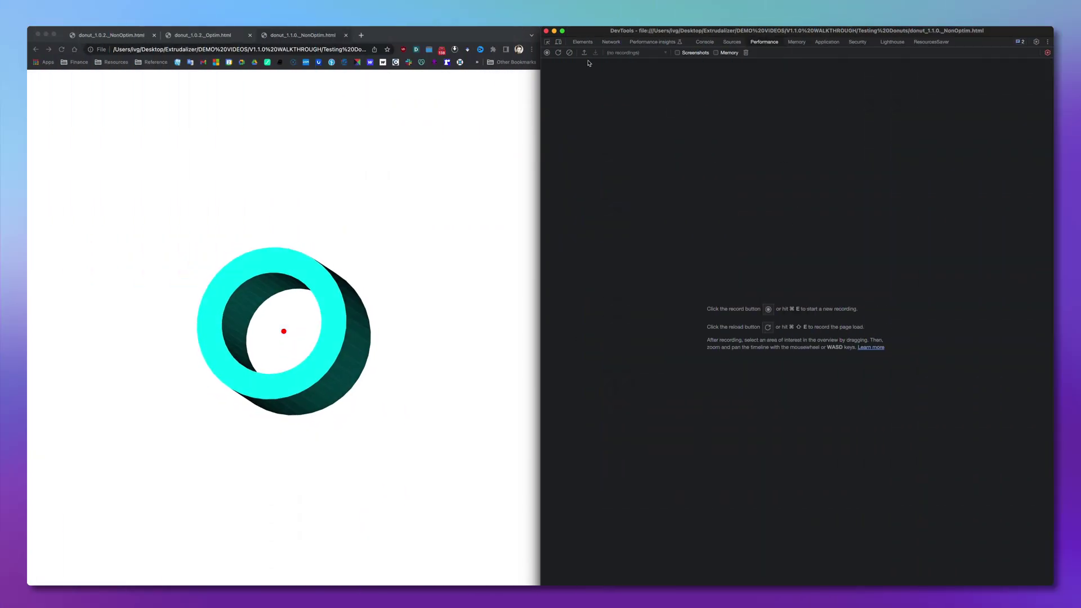
- Record a few seconds of performance profile while the donut_1.1.0_NonOptim page animates
click(546, 53)
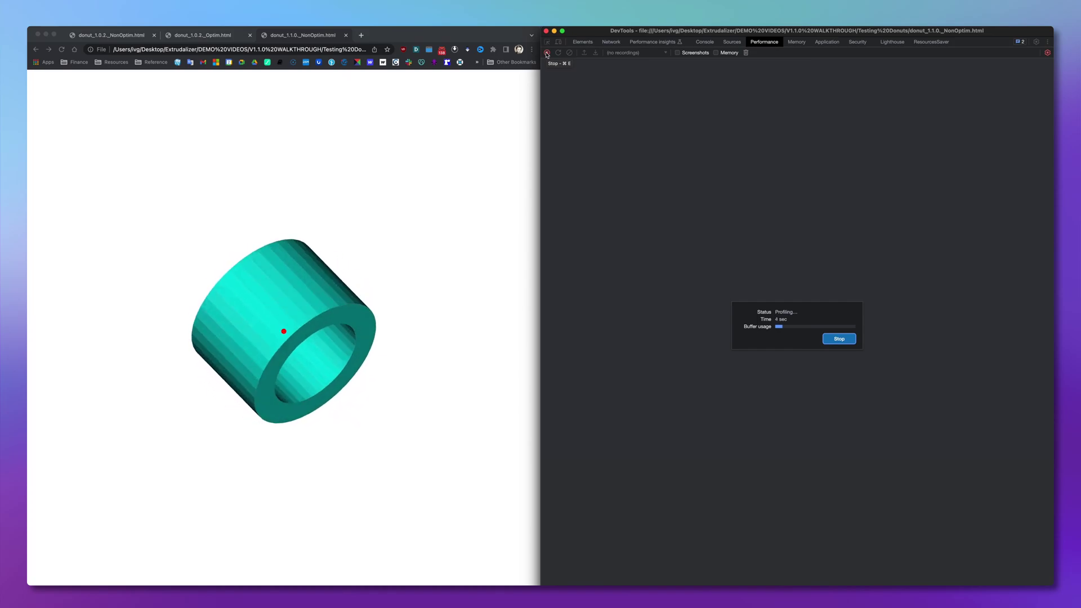
key(super+e)
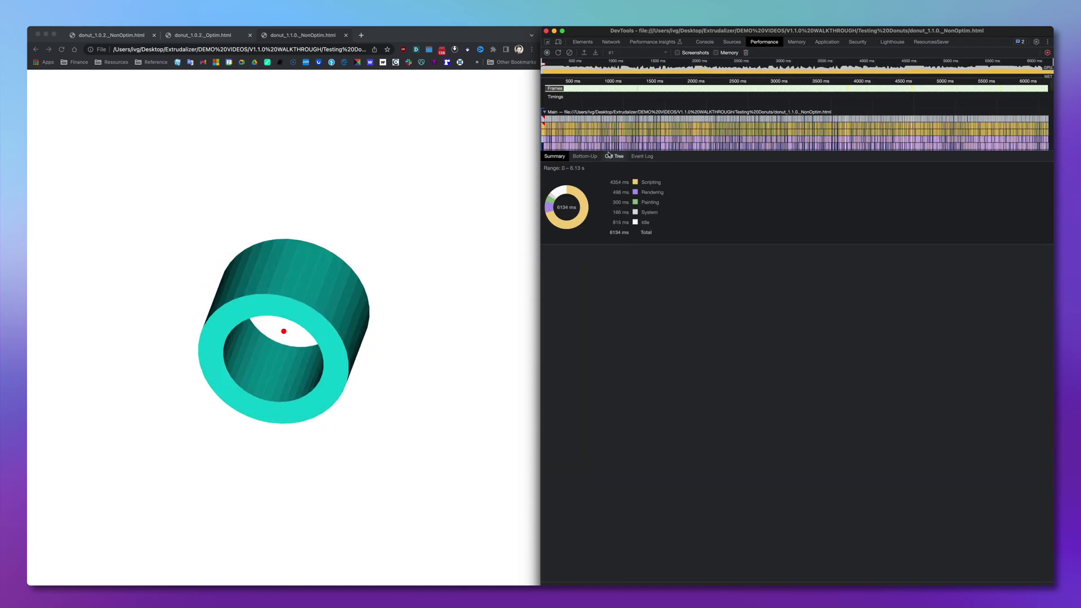
- Filter the Event Log to 'animation frame' and review the Animation Frame Fired durations
click(642, 155)
click(579, 168)
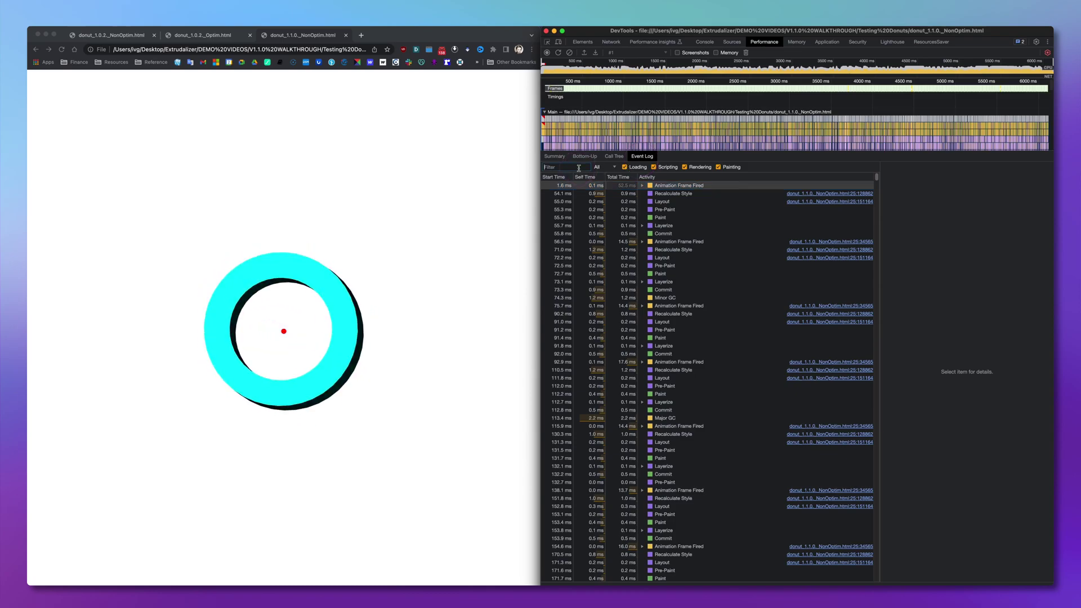
text(anima)
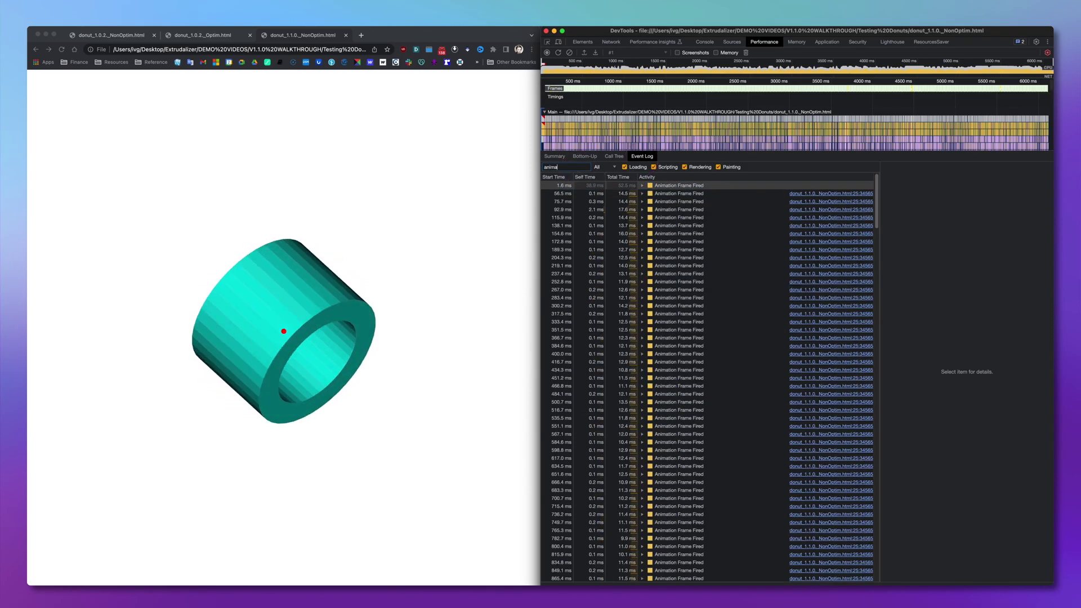
text(tion fram)
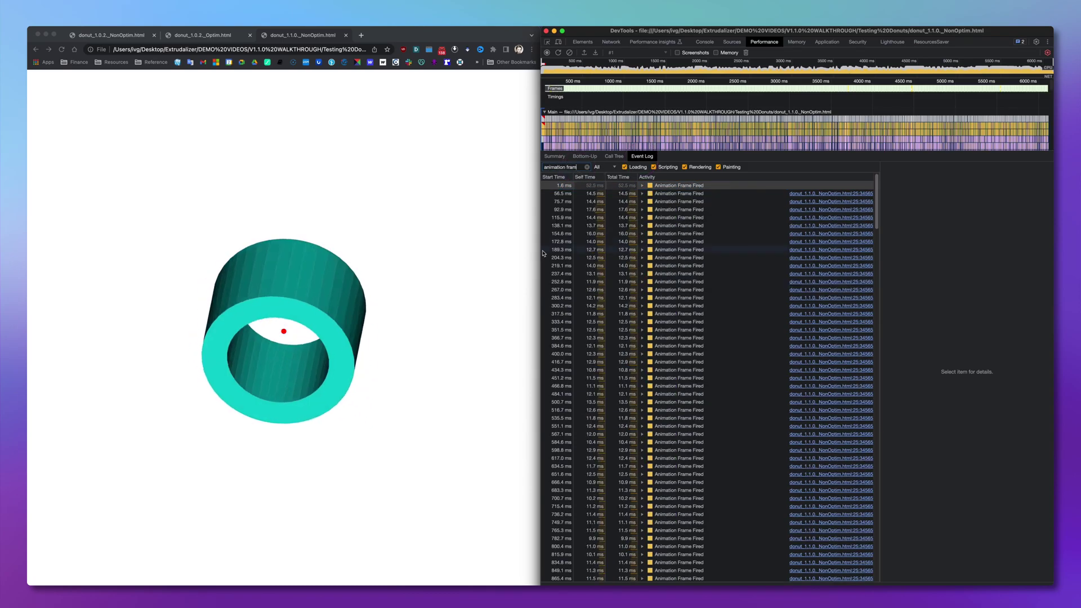
scroll(641, 298, down, 10)
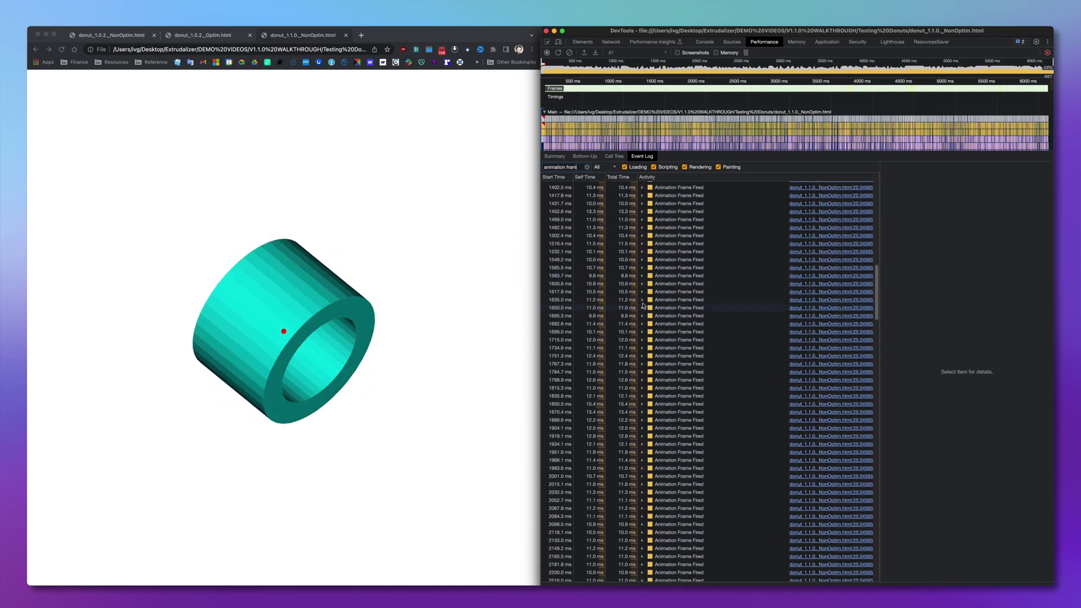
scroll(642, 304, up, 10)
scroll(645, 299, up, 2)
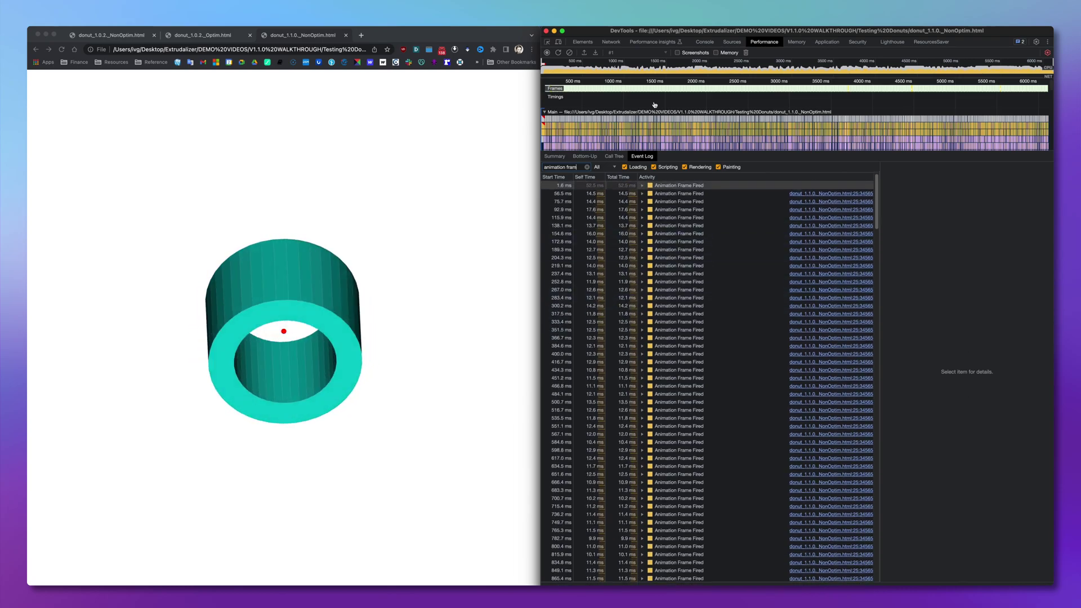